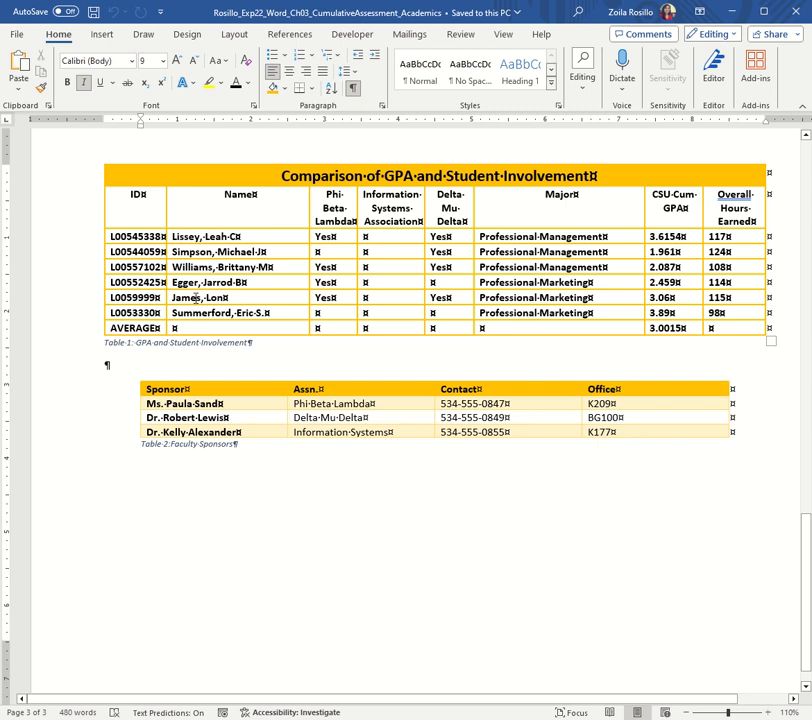
- Review the memo on page 1, the GPA and student involvement table, and the faculty sponsors table on the last page
scroll(325, 451, "up", 8)
scroll(325, 451, "up", 20)
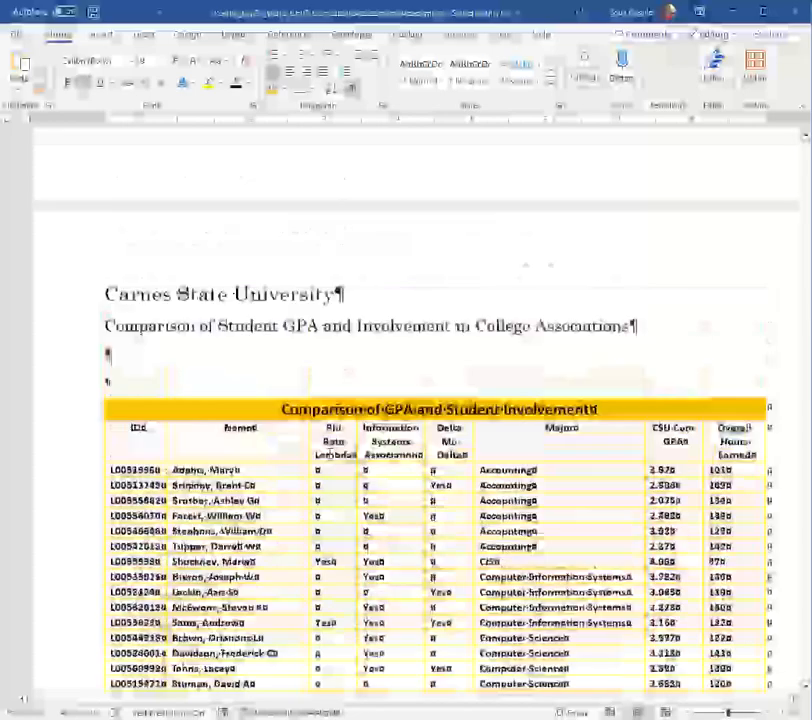
scroll(388, 455, "down", 20)
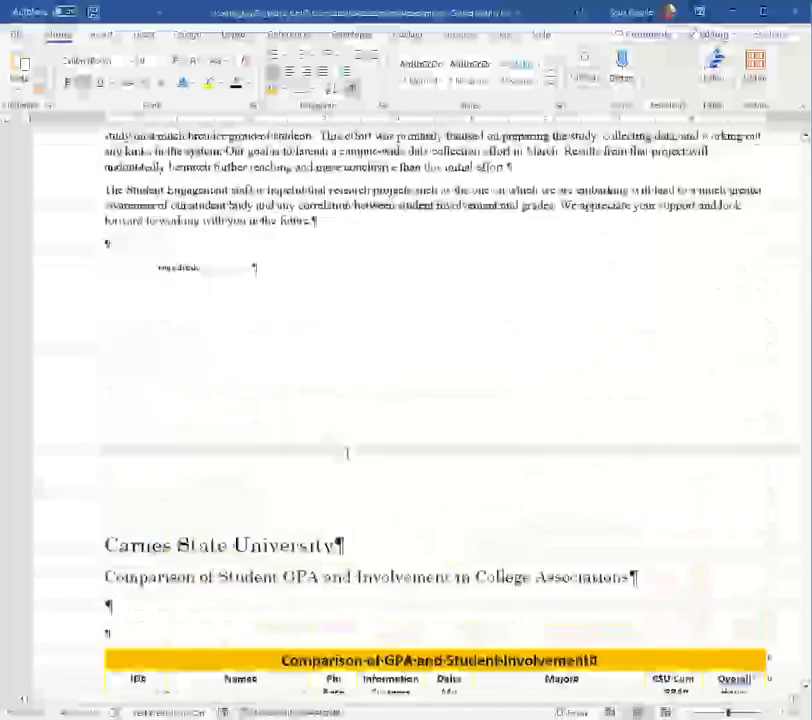
scroll(388, 455, "down", 7)
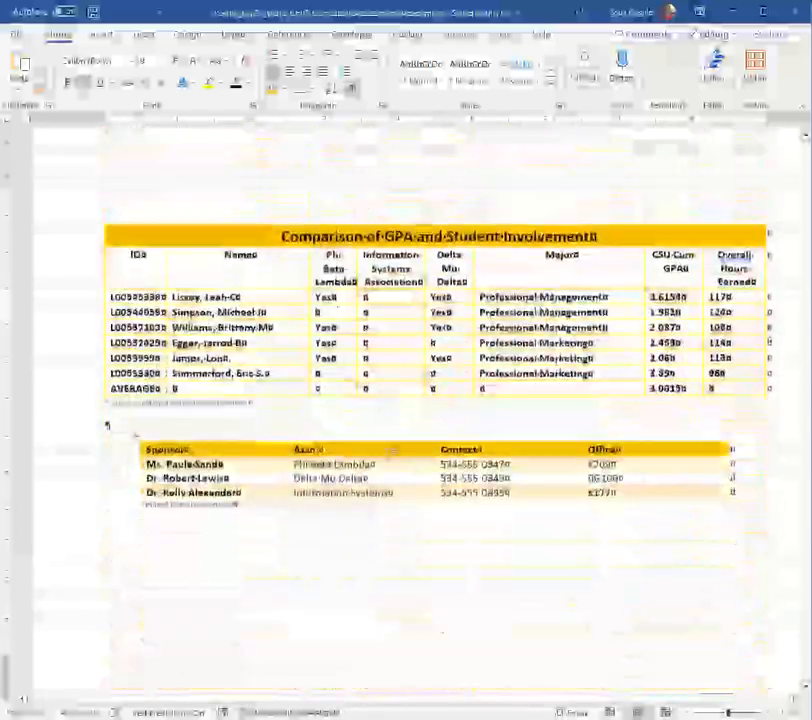
scroll(388, 455, "up", 1)
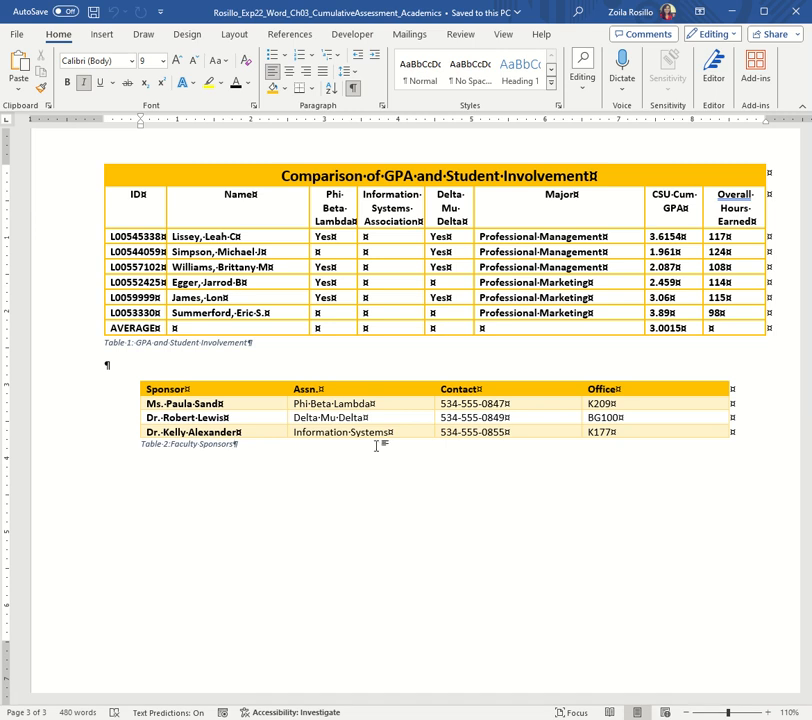
scroll(437, 487, "up", 6)
scroll(437, 487, "up", 15)
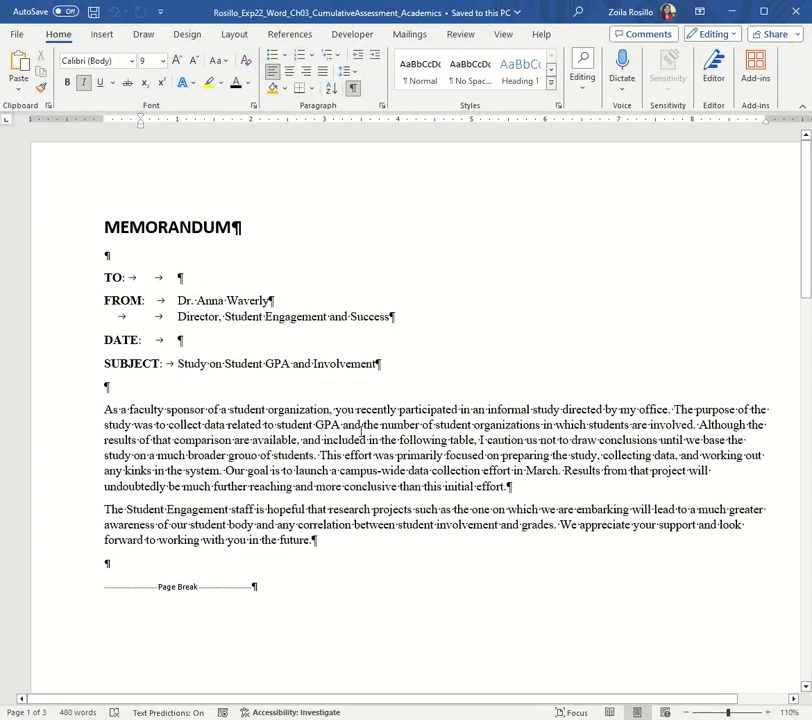
scroll(362, 431, "down", 3)
scroll(362, 431, "up", 3)
scroll(486, 502, "down", 15)
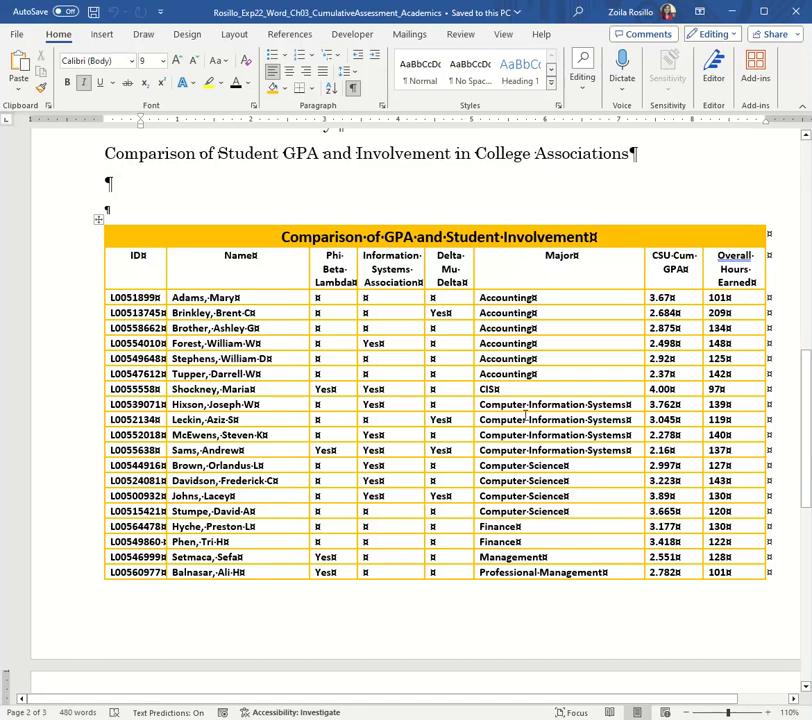
scroll(519, 466, "down", 5)
scroll(519, 466, "down", 6)
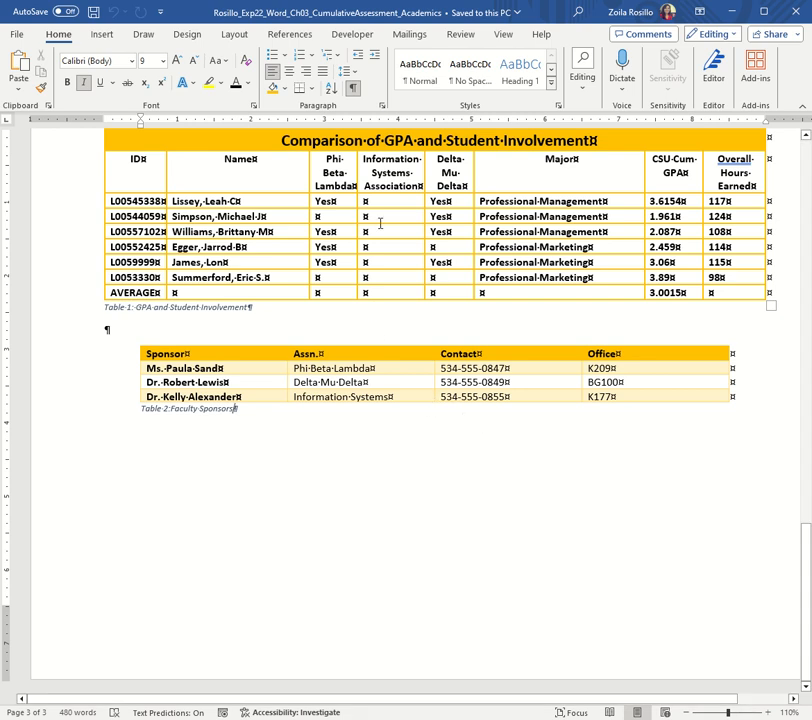
- Start a mail merge of the Letters type for the memo document
left_click(408, 36)
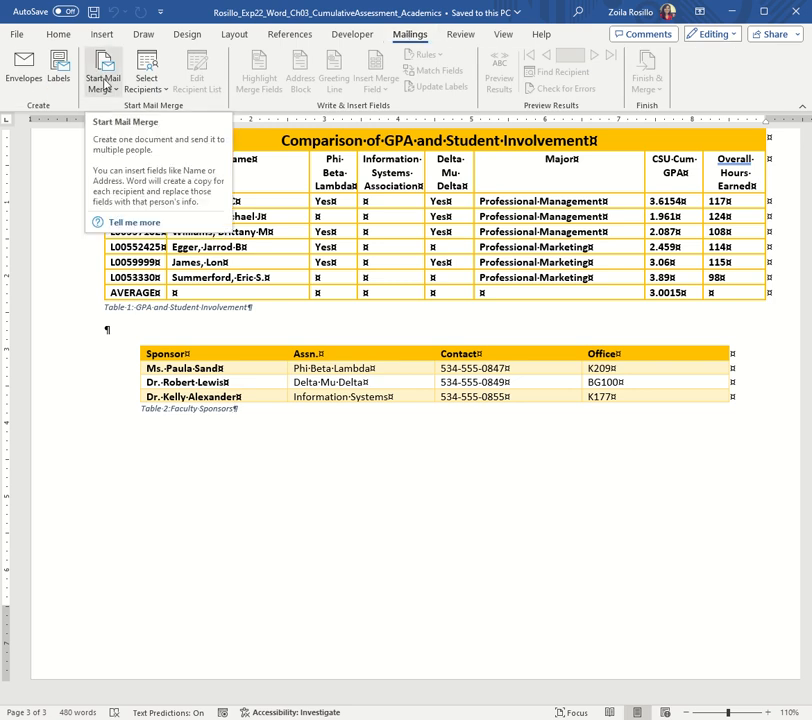
left_click(104, 85)
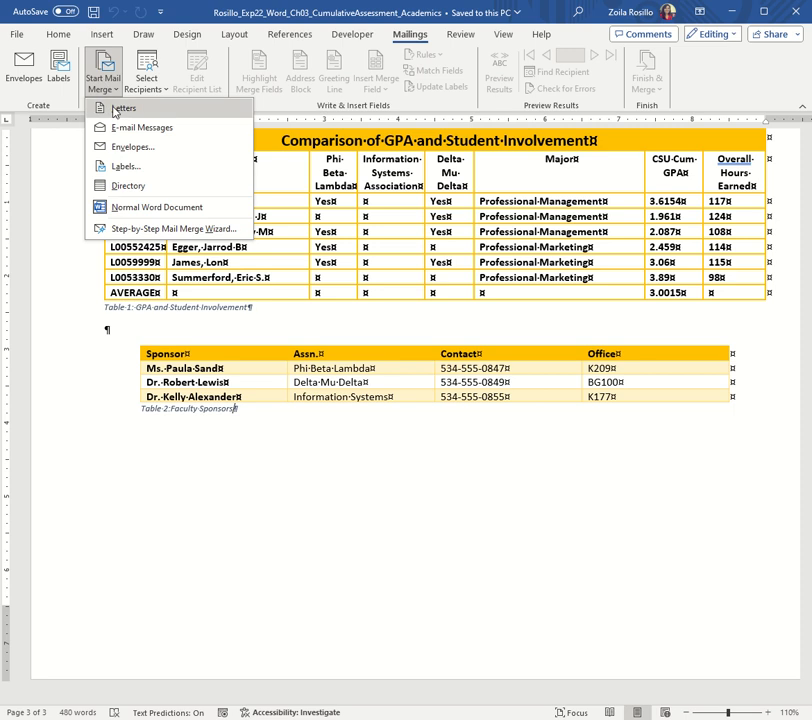
left_click(118, 110)
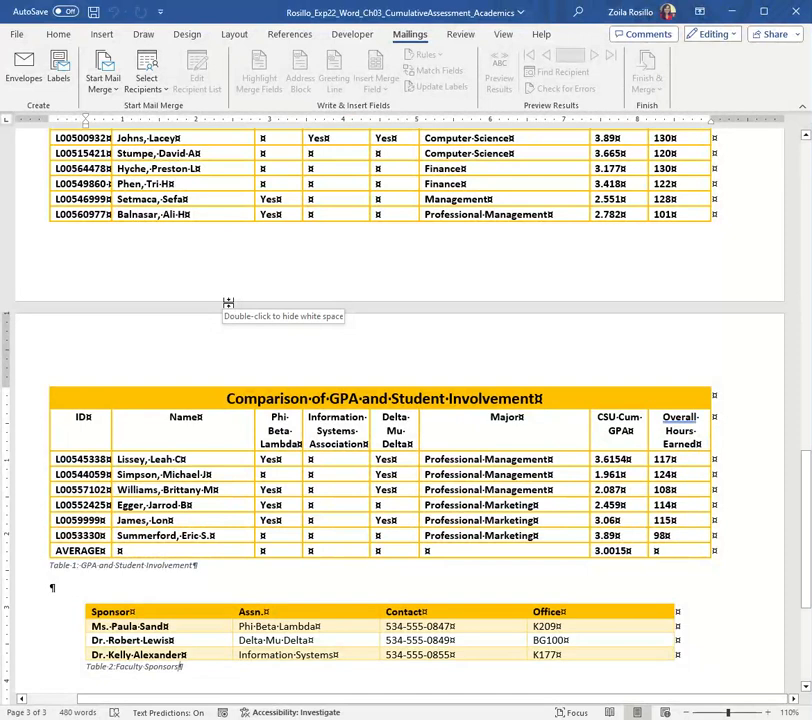
- Use the existing Faculty Excel worksheet in the Desktop assessment folder as recipient list, choosing Sheet1$ with the first row as column headers
left_click(148, 87)
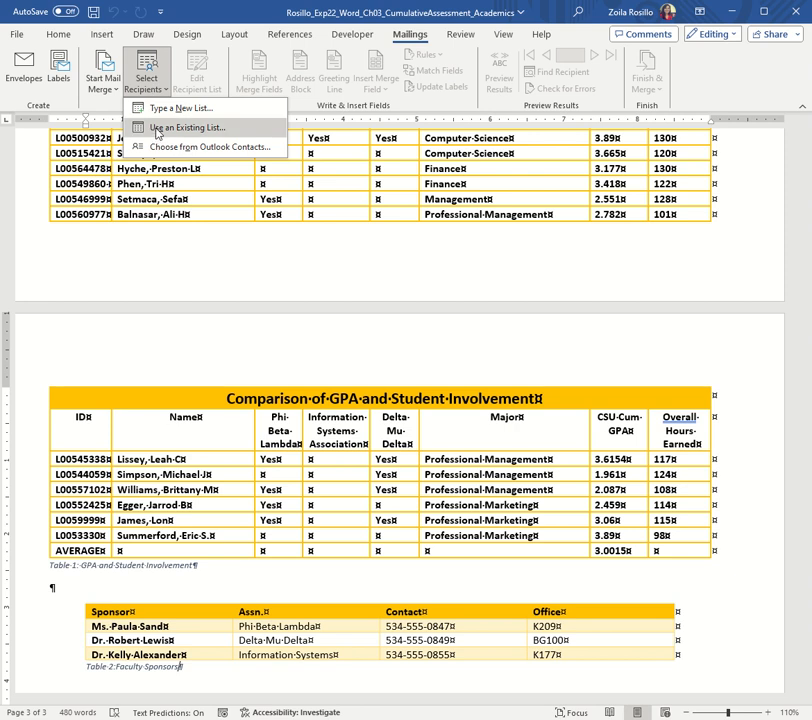
left_click(158, 131)
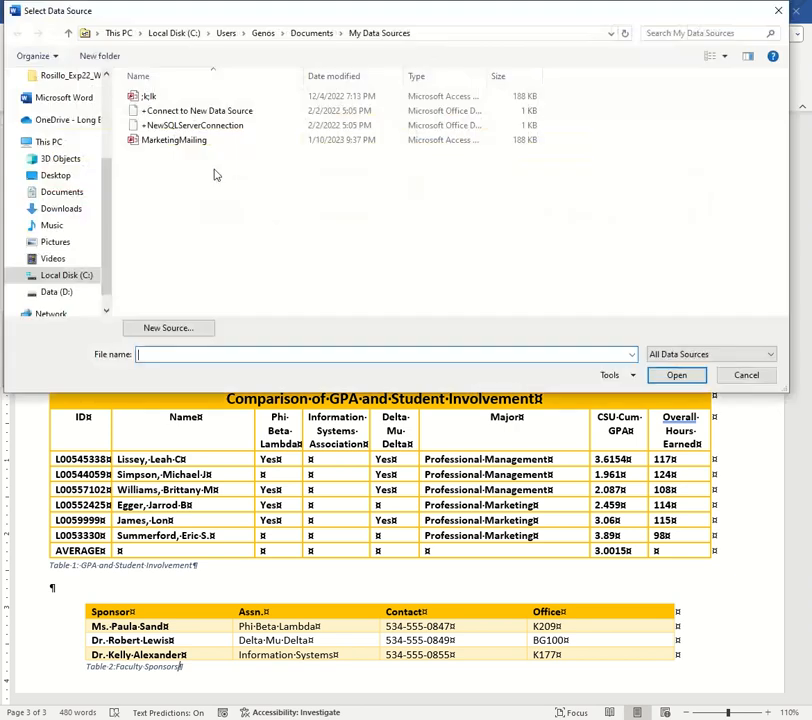
left_click(56, 177)
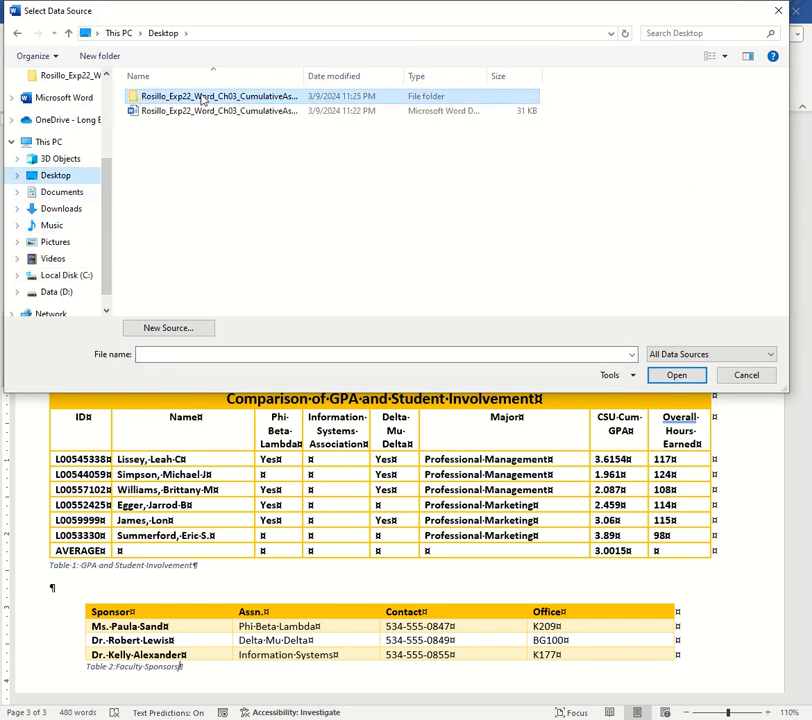
double_click(182, 98)
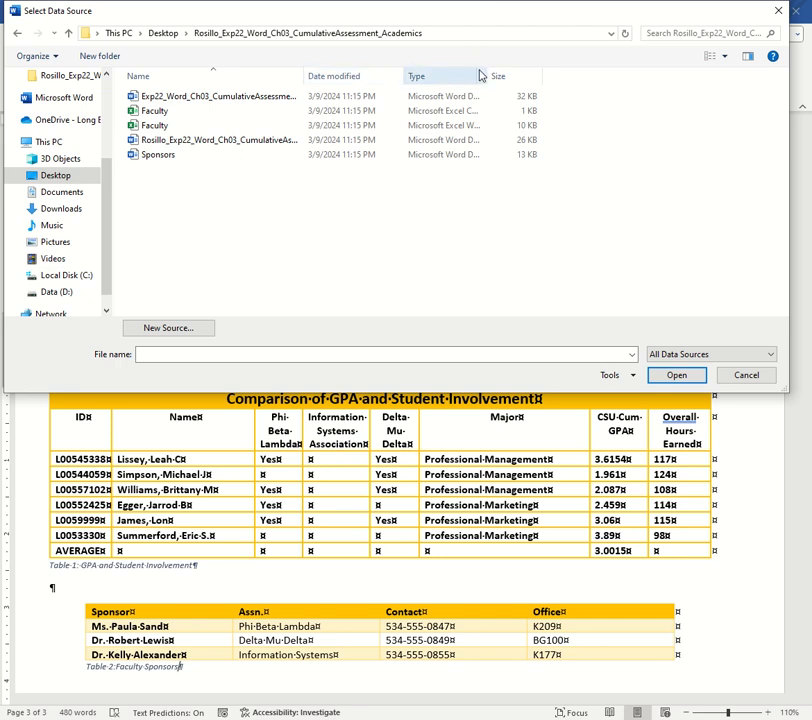
left_click_drag(490, 73, 603, 82)
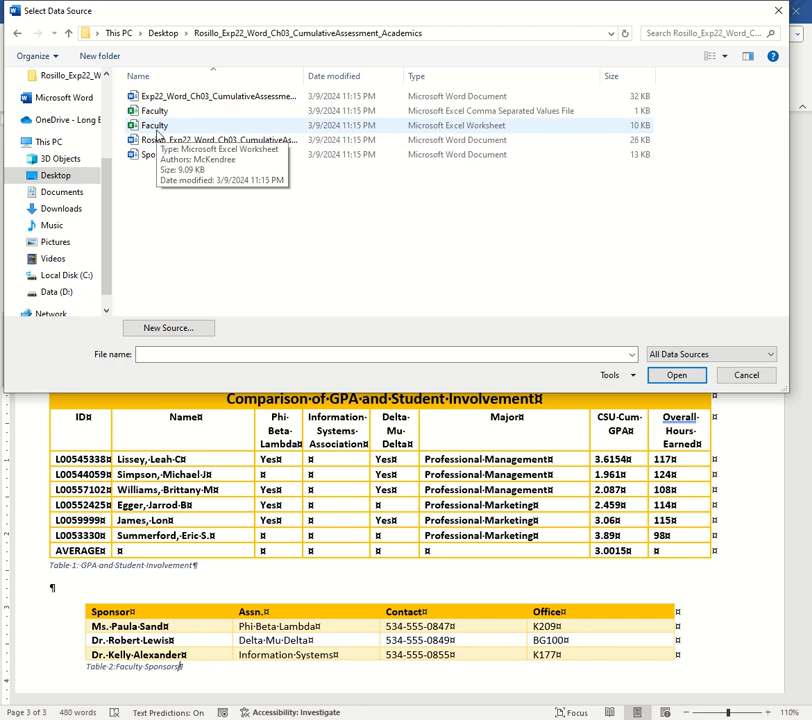
left_click(424, 129)
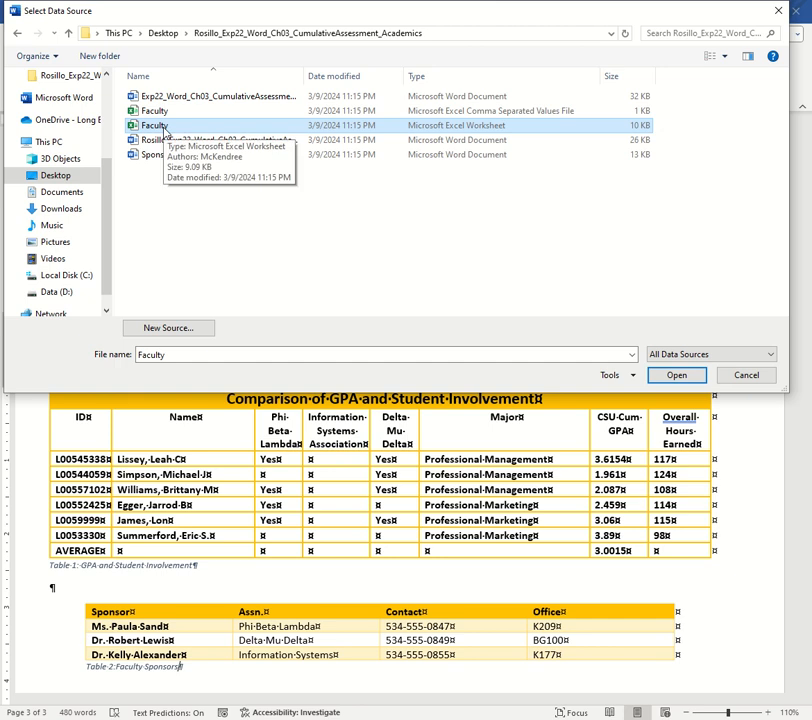
left_click(677, 378)
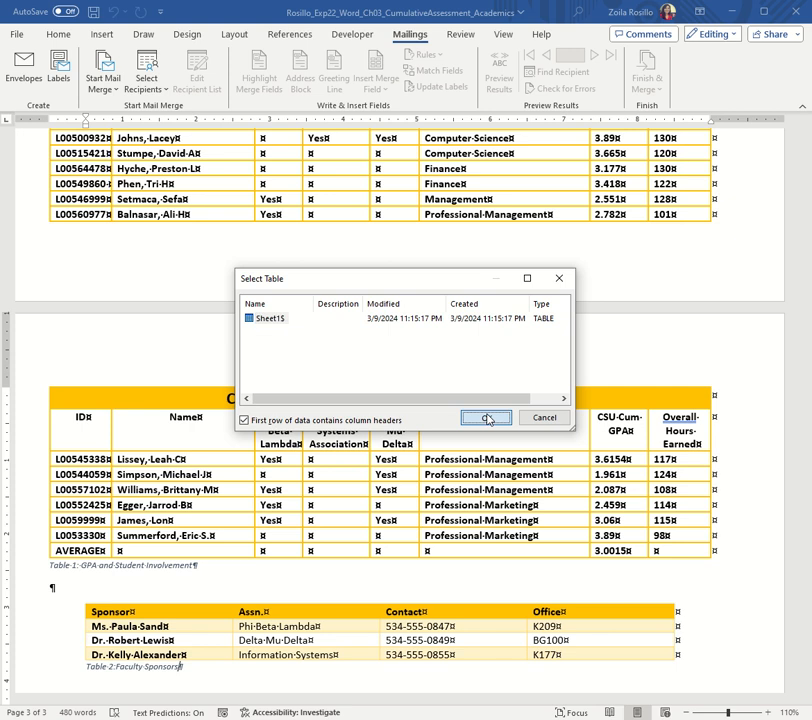
left_click(485, 418)
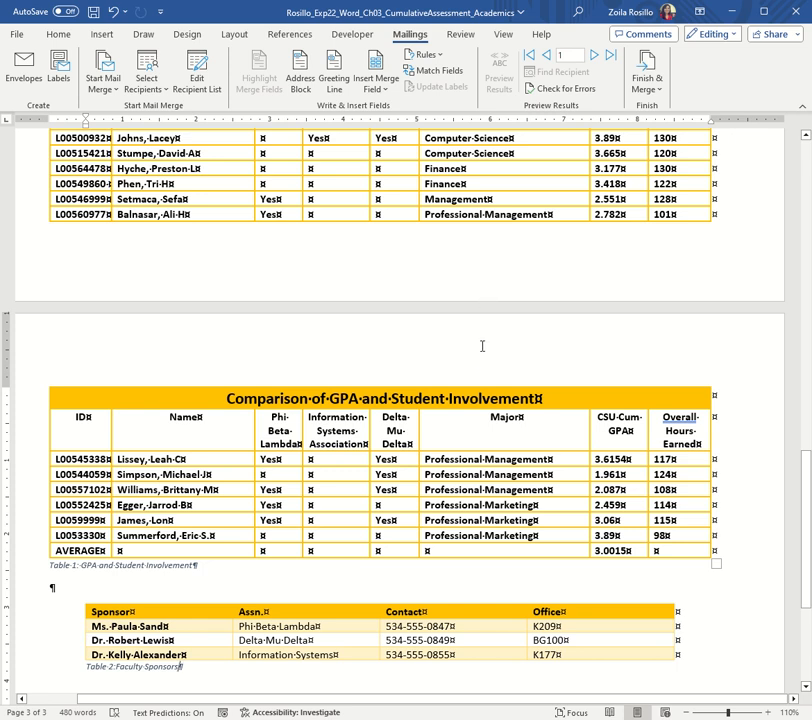
- Insert the Title, First_Name and Last_Name merge fields, separated by spaces, on the memo's TO line
scroll(471, 368, "up", 6)
scroll(471, 374, "up", 8)
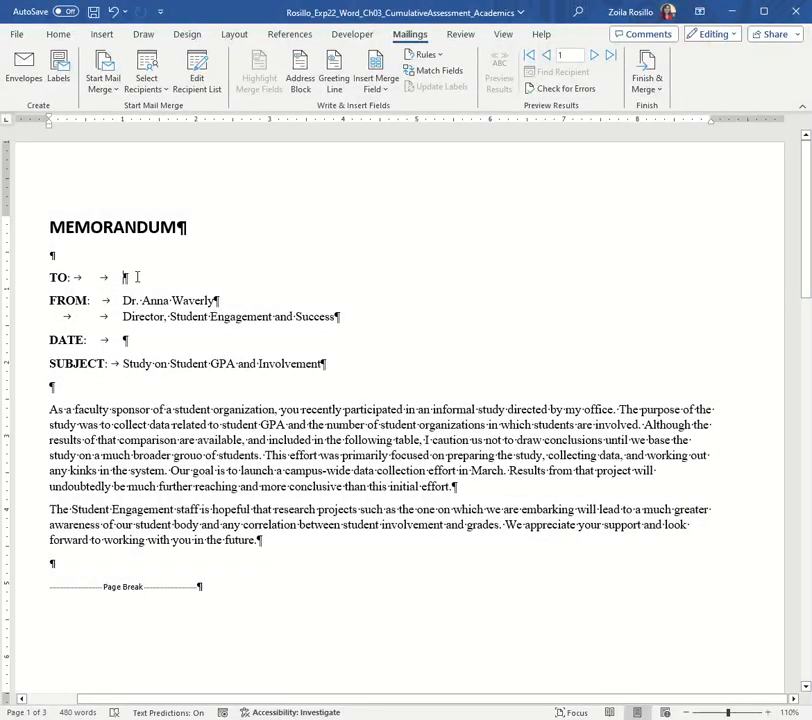
left_click(58, 34)
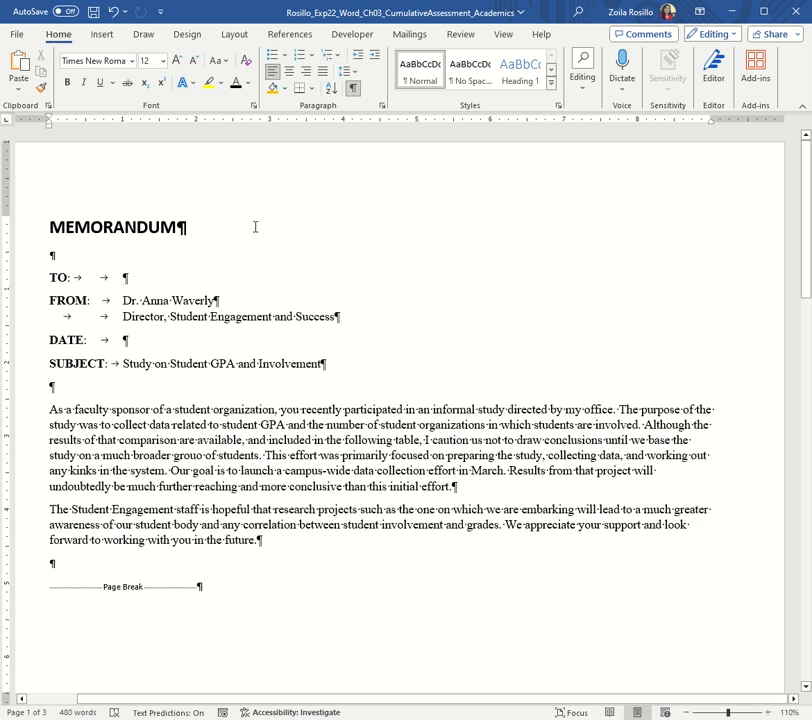
left_click(411, 35)
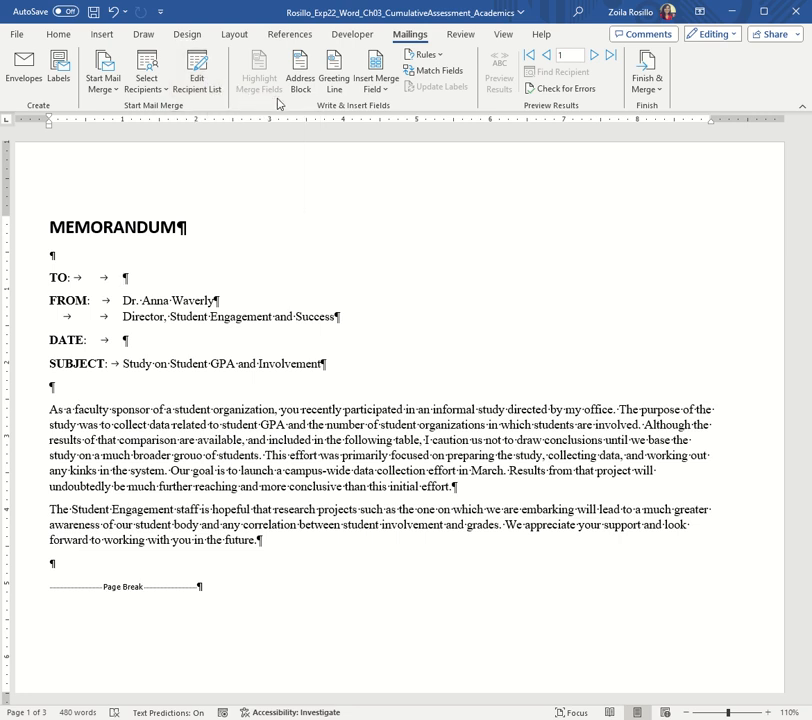
left_click(388, 91)
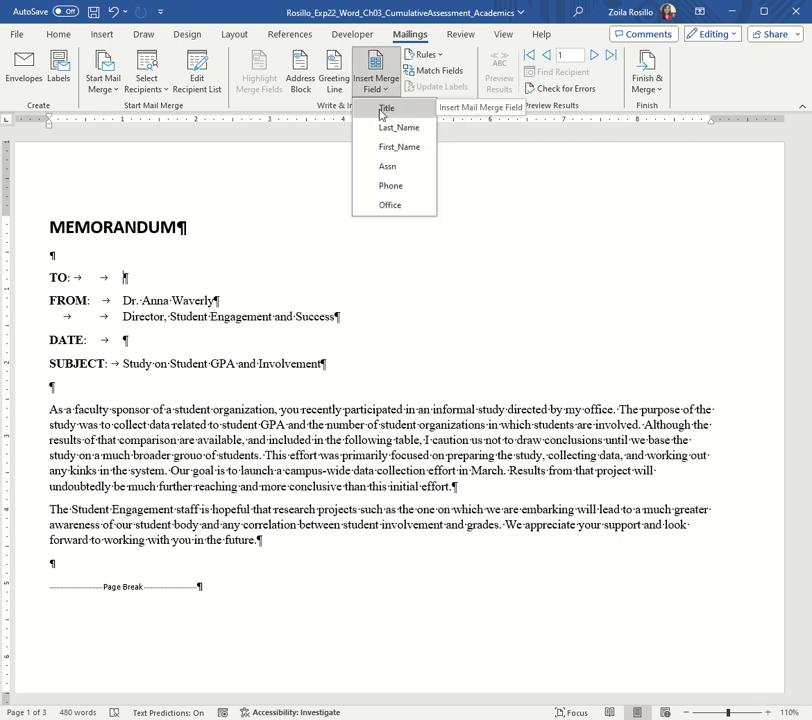
left_click(381, 115)
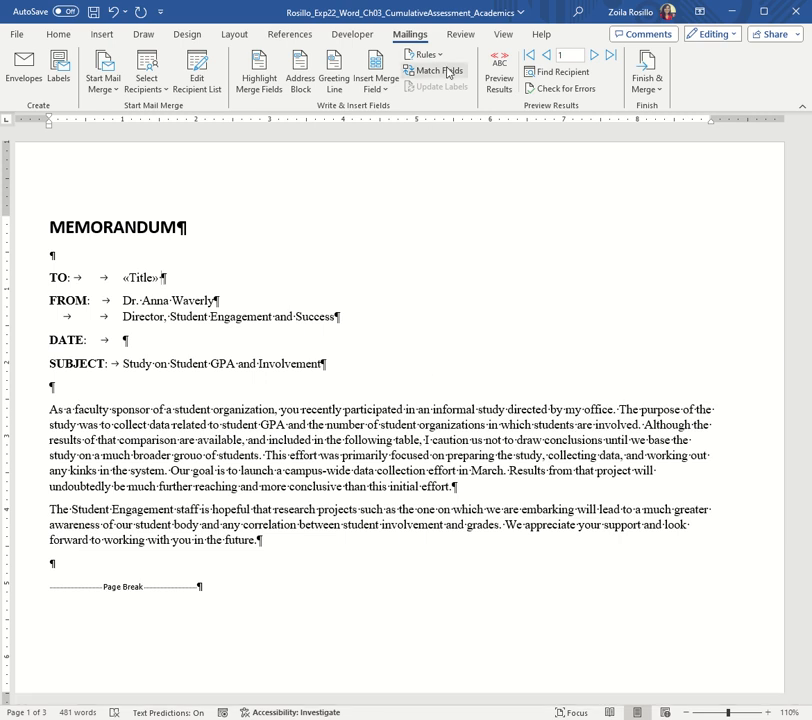
left_click(384, 91)
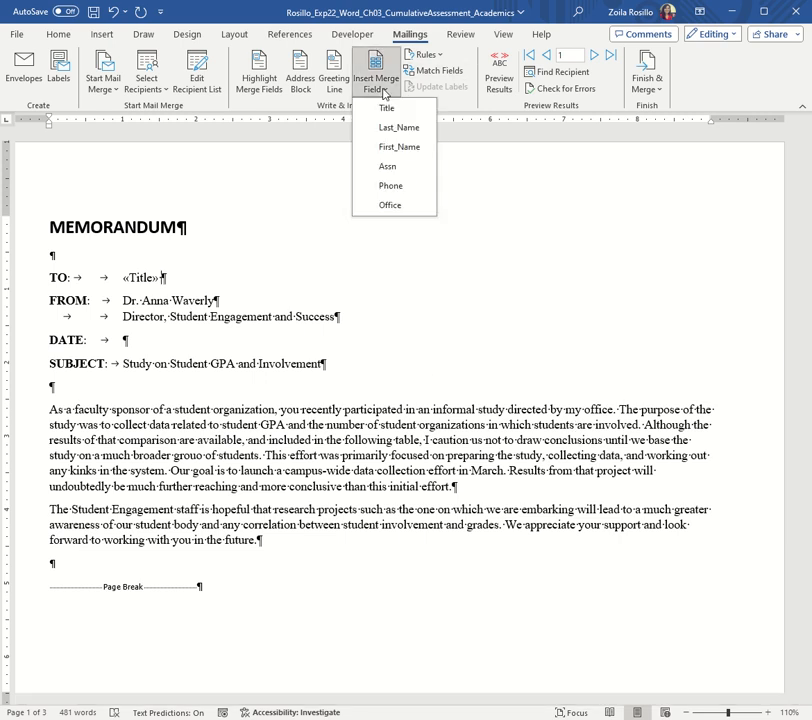
left_click(399, 147)
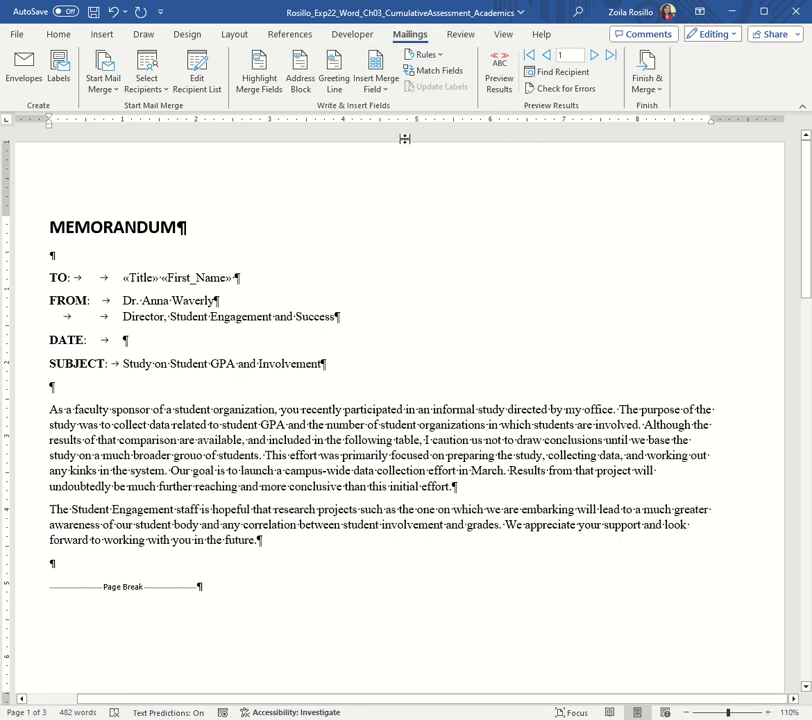
left_click(378, 89)
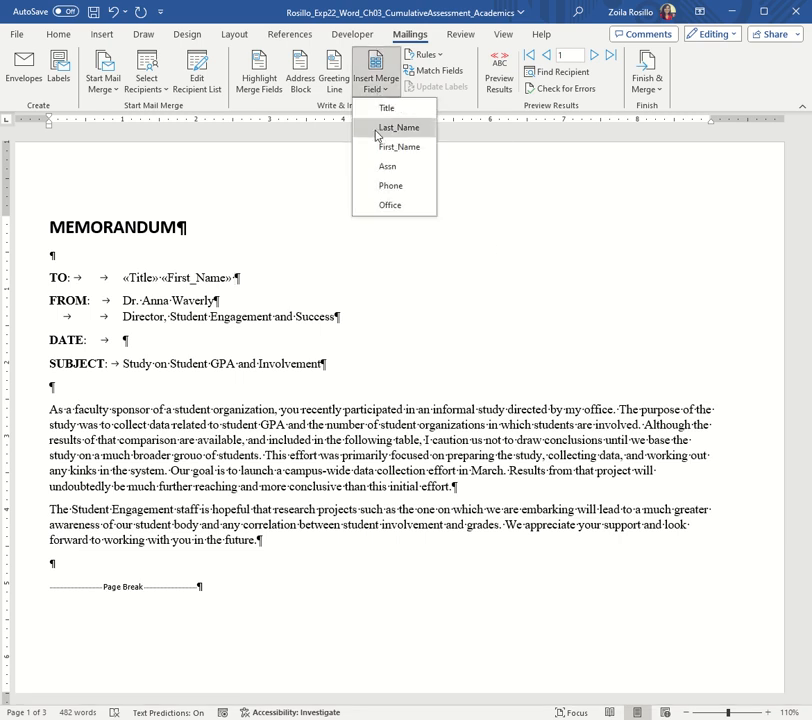
left_click(398, 127)
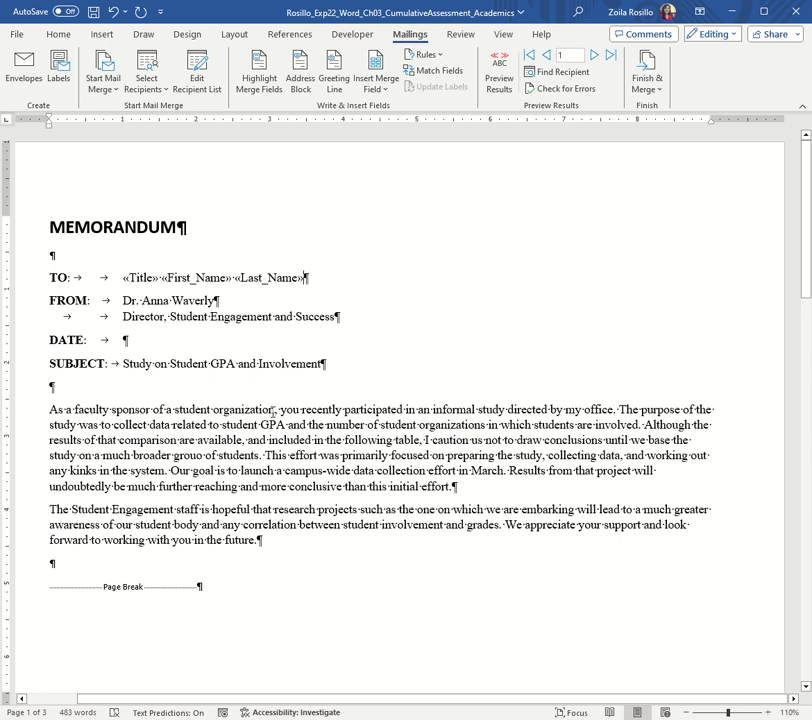
- Enter April 14, 2023 on the memo's DATE line
left_click(129, 340)
type("April ")
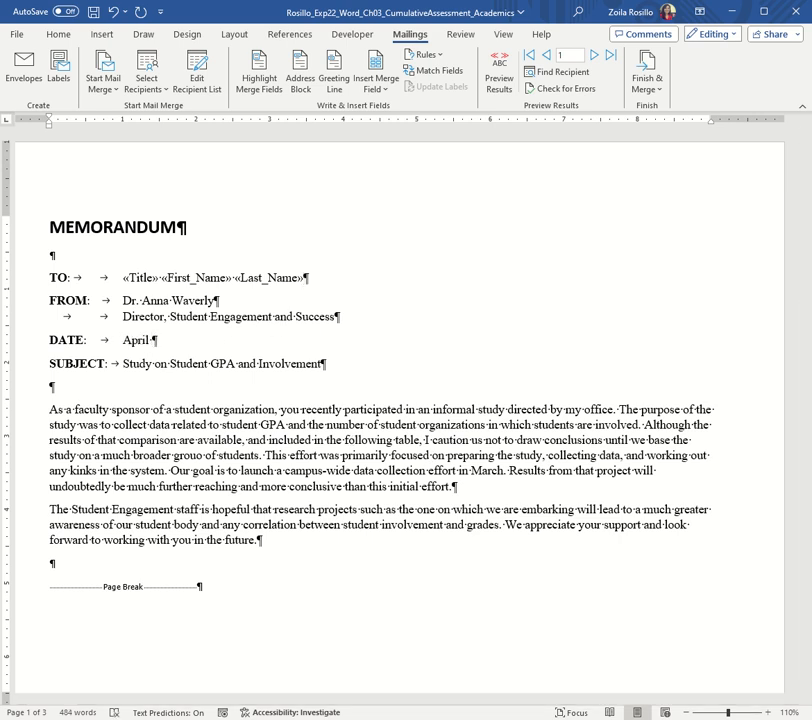
type("14, 2023")
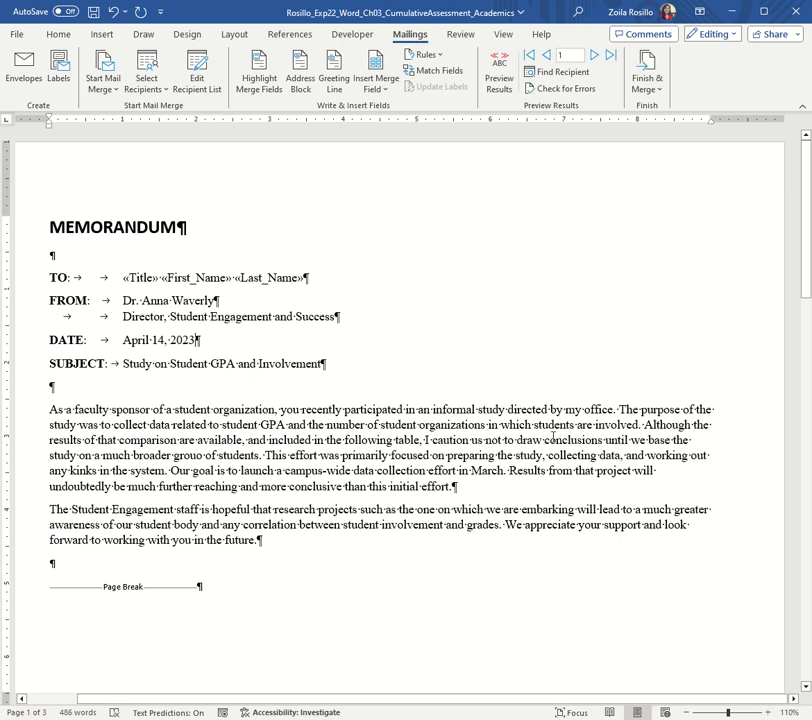
- Preview the merge results in the memo and go through the recipient records up to record 3
scroll(553, 438, "down", 1)
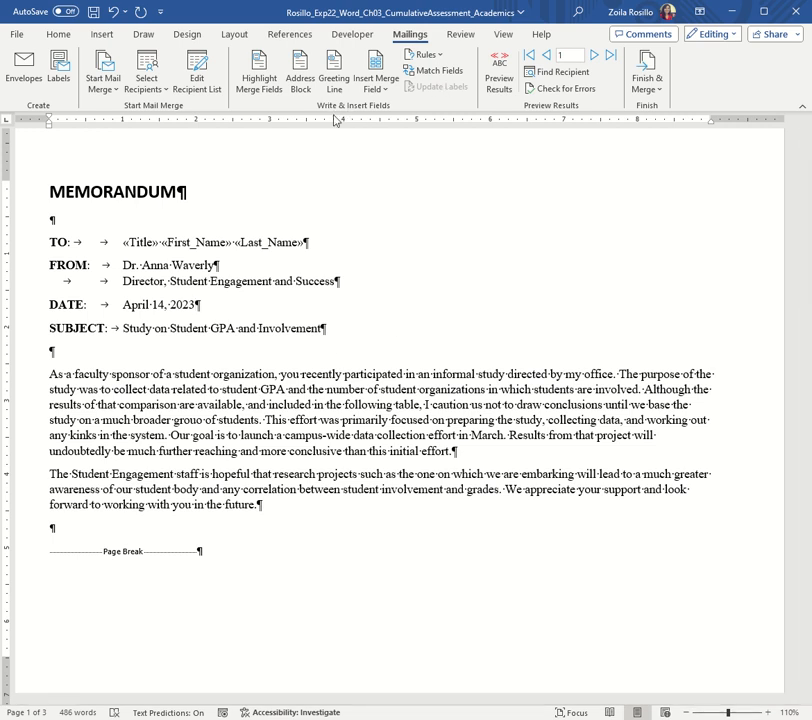
left_click(499, 74)
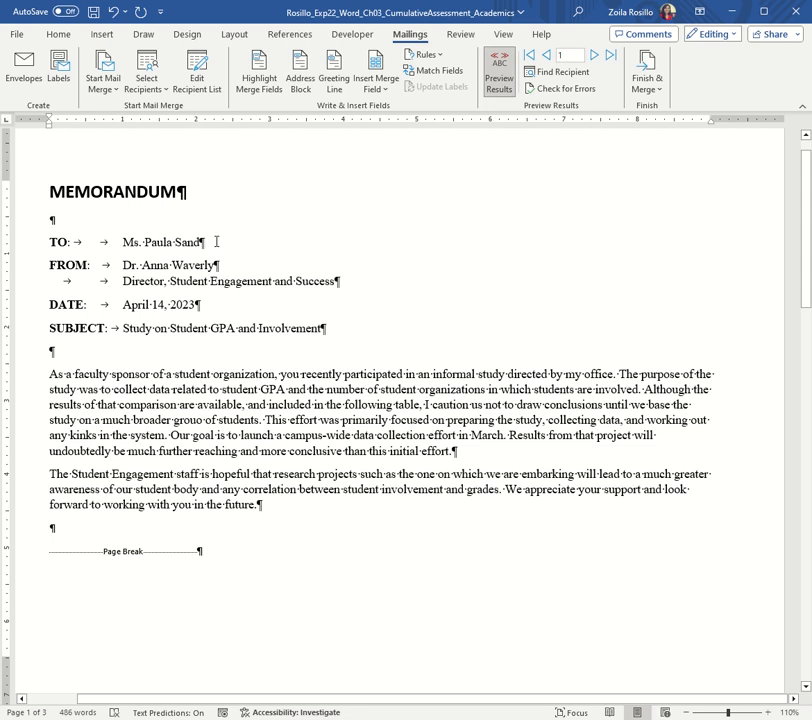
left_click(595, 56)
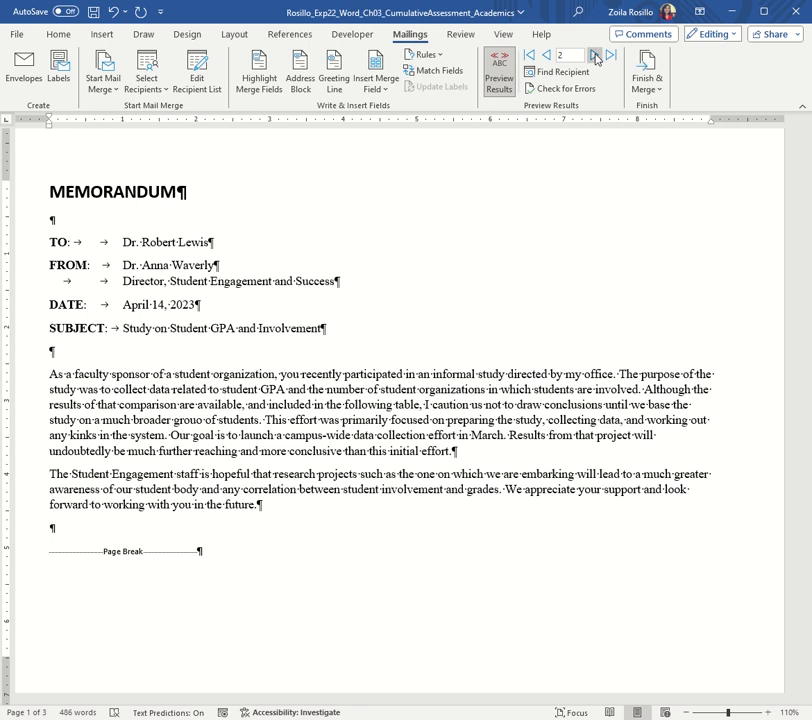
left_click(595, 56)
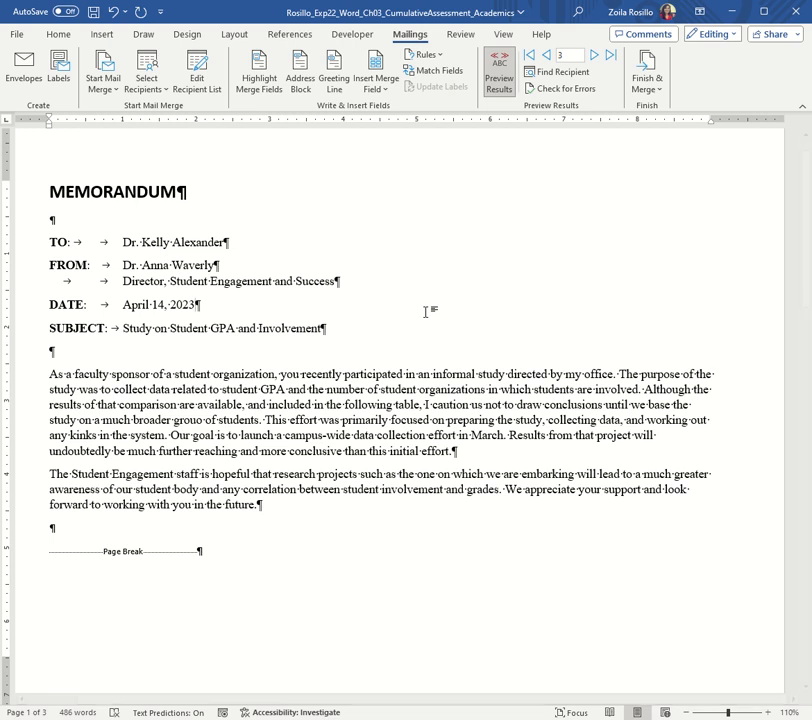
scroll(372, 522, "down", 1)
scroll(372, 480, "up", 3)
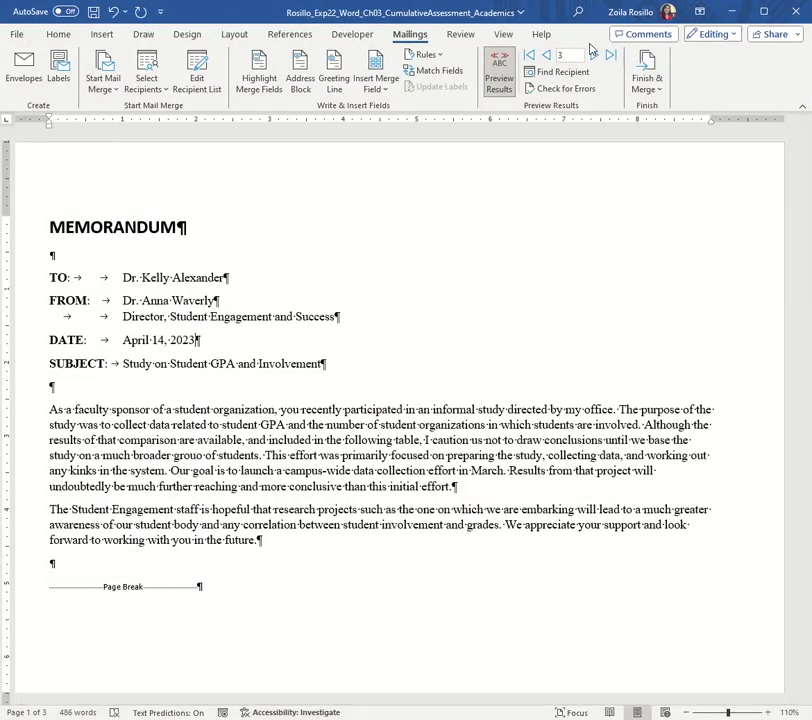
- Finish the mail merge by merging all records into a new document of individual memos
left_click(652, 79)
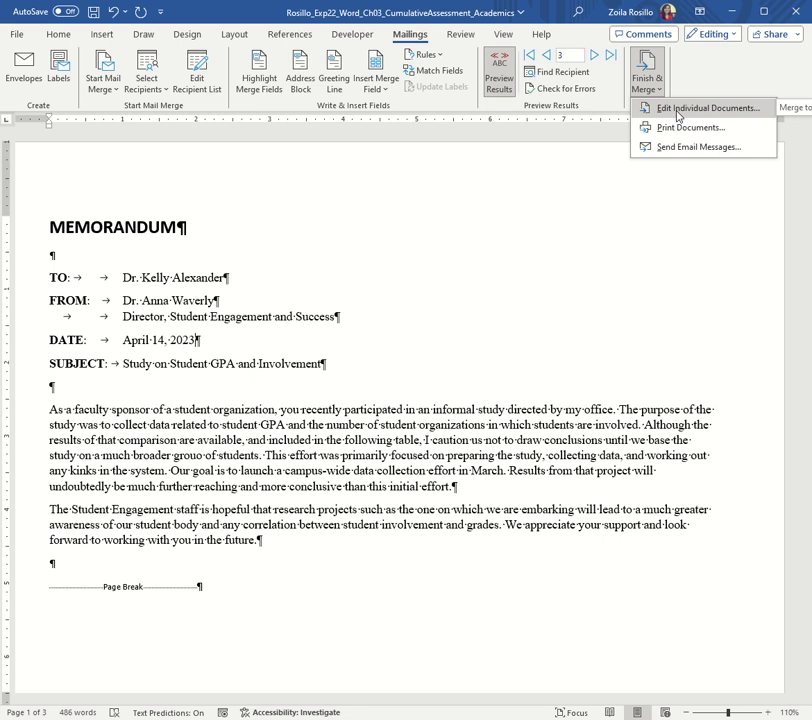
left_click(678, 110)
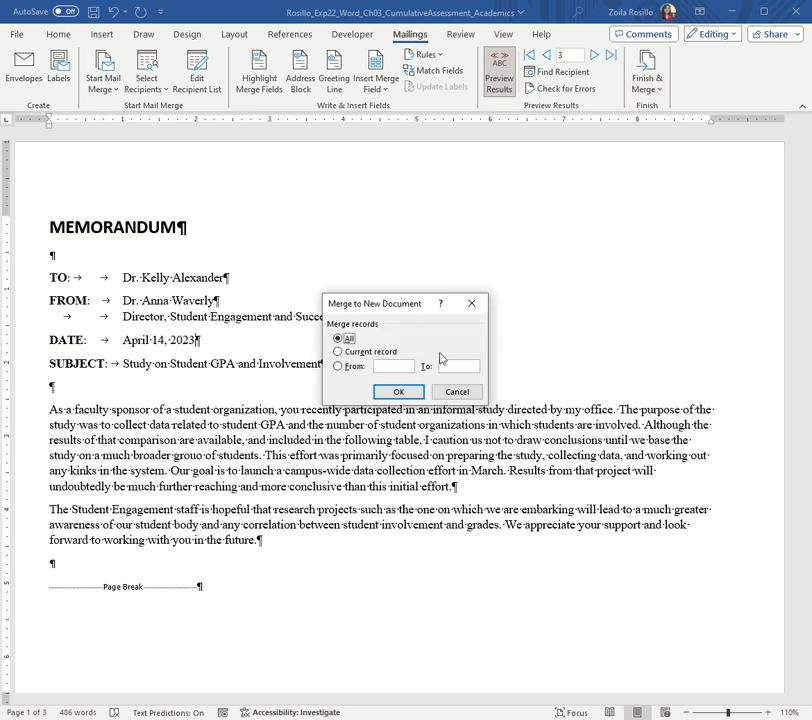
left_click(399, 393)
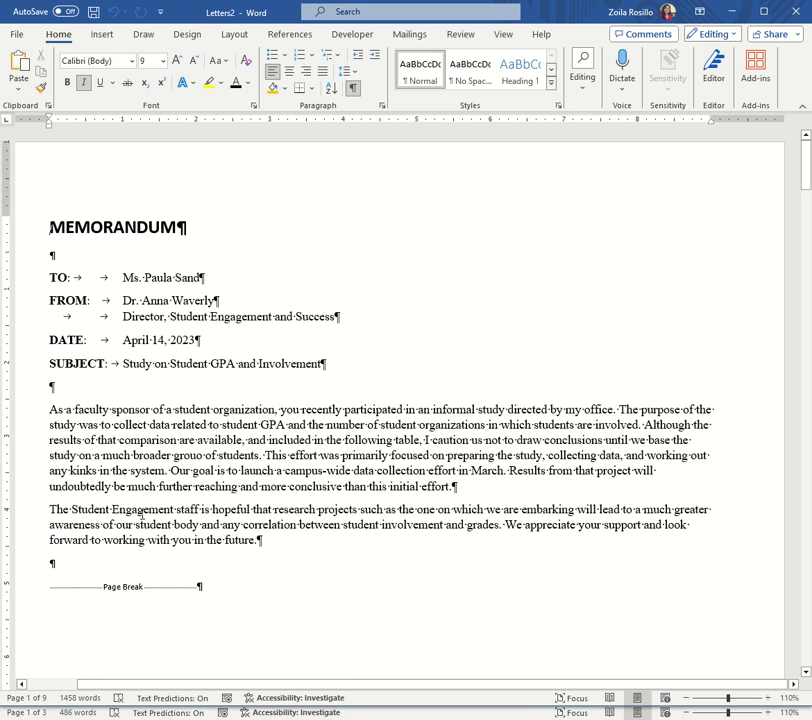
- Examine the merged memos from first to last page, checking each TO line, the tables and the section breaks
scroll(205, 327, "down", 1)
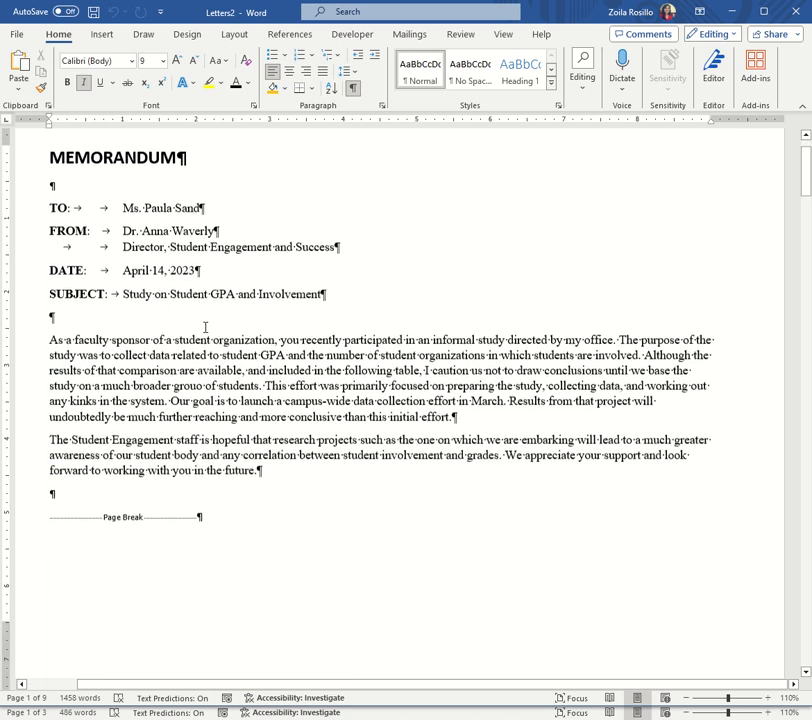
scroll(341, 520, "down", 20)
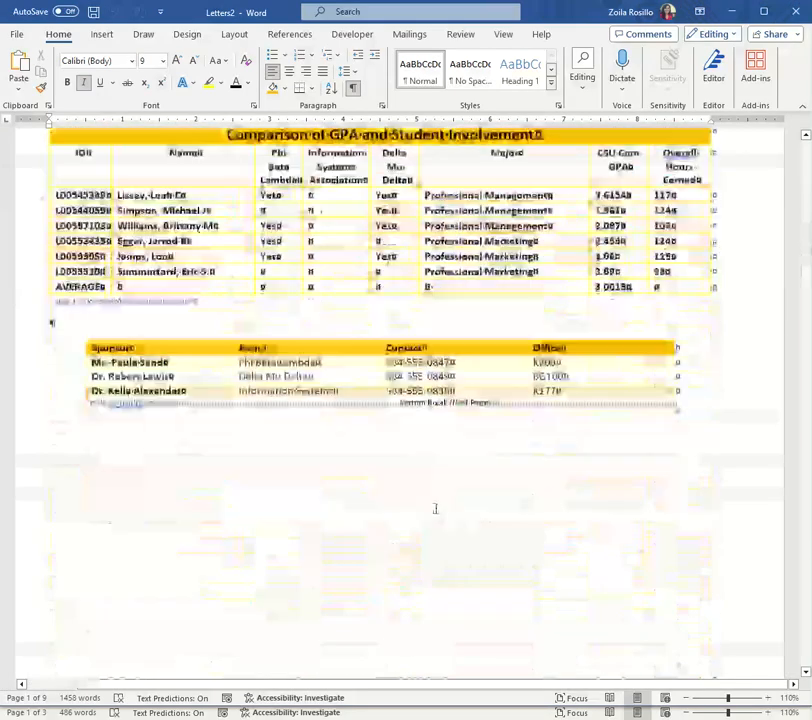
scroll(435, 509, "down", 8)
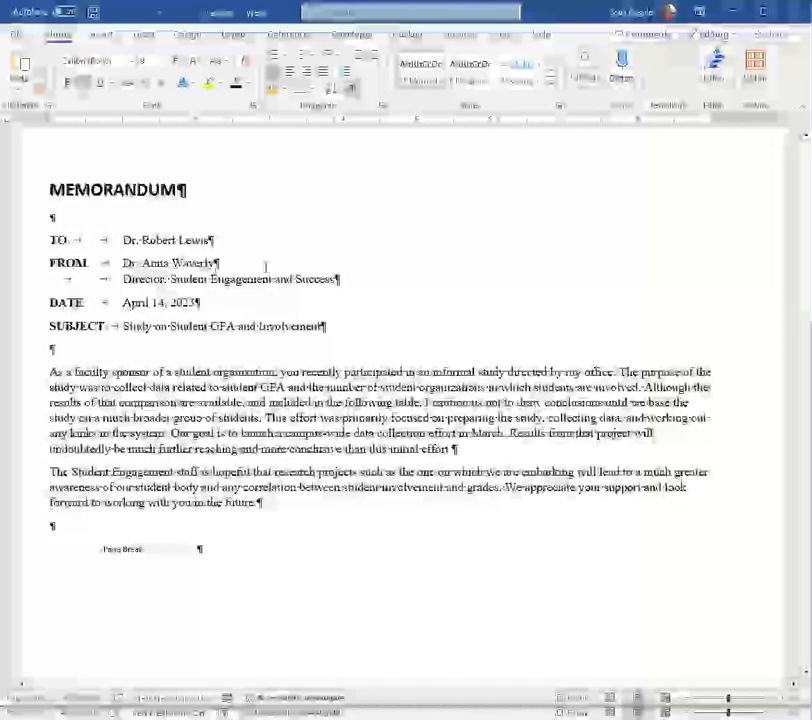
scroll(359, 431, "down", 15)
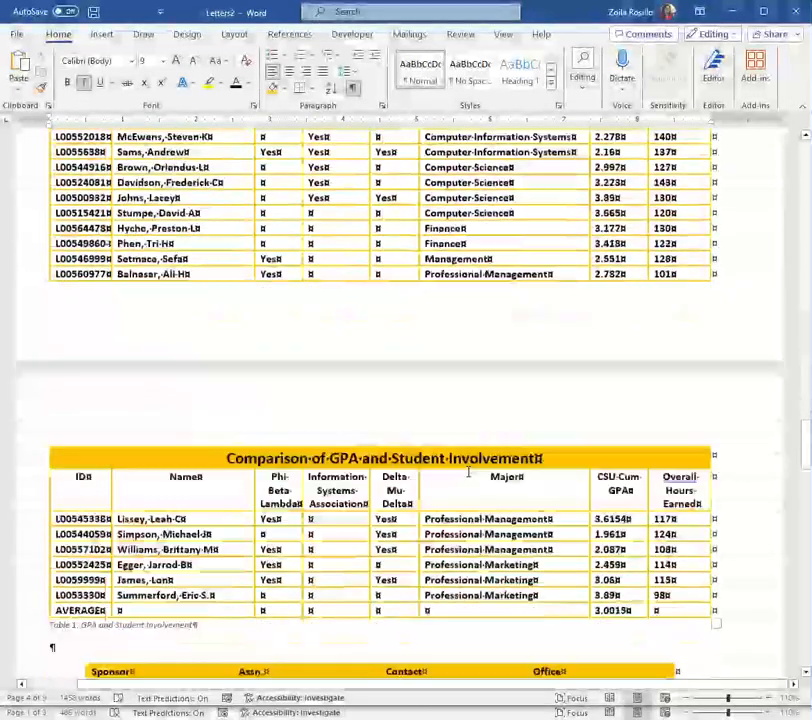
scroll(467, 471, "down", 15)
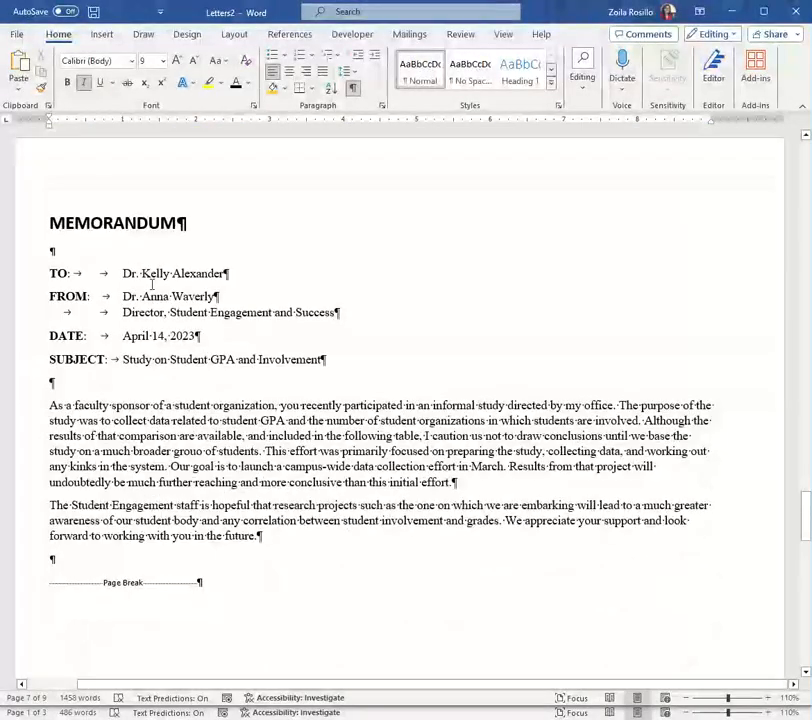
scroll(513, 480, "down", 5)
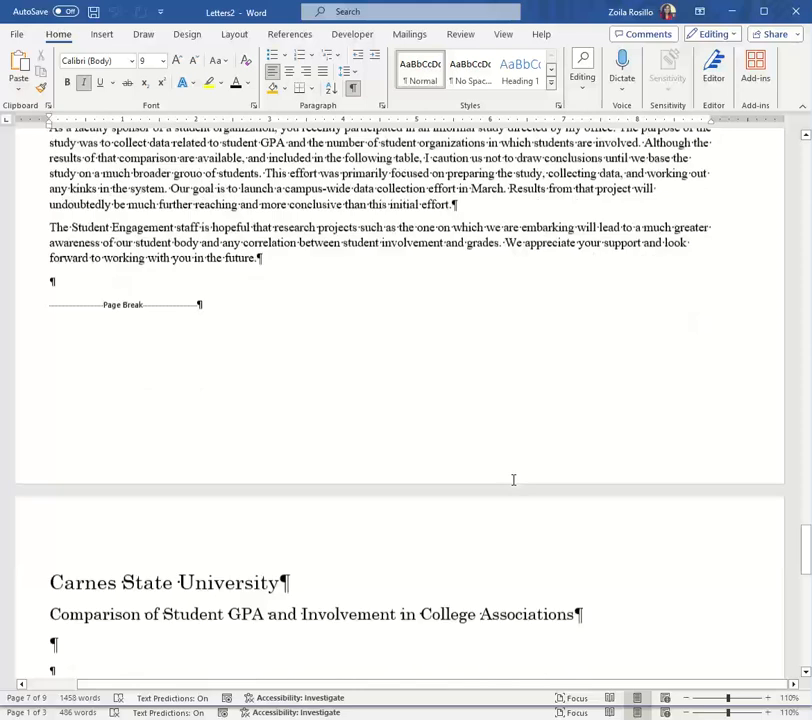
scroll(513, 480, "down", 15)
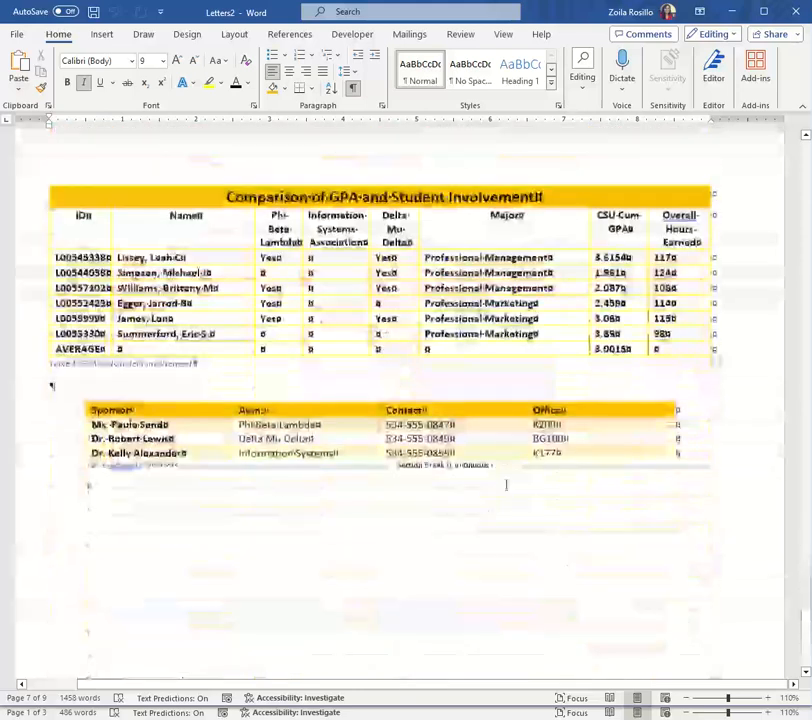
scroll(506, 485, "down", 2)
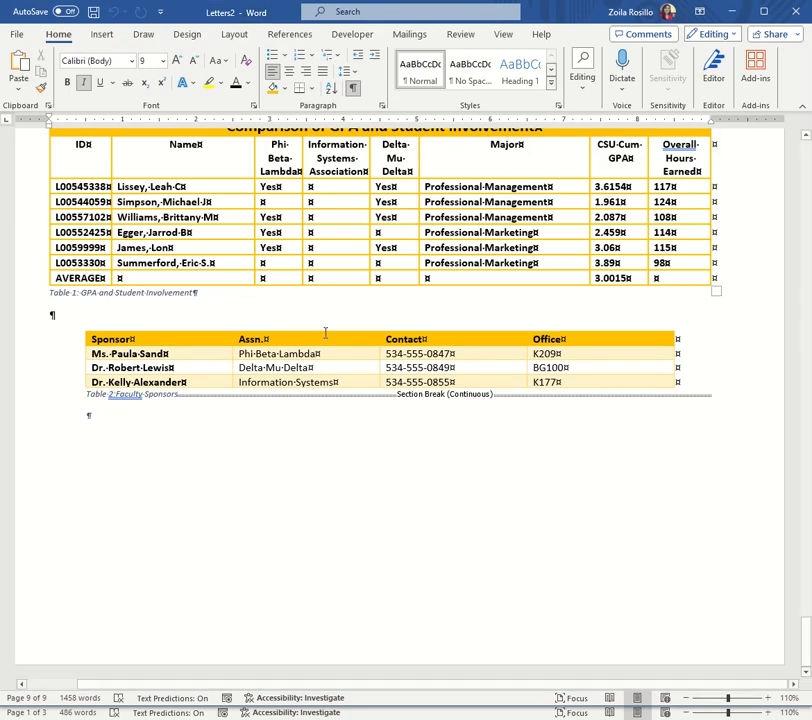
left_click(476, 462)
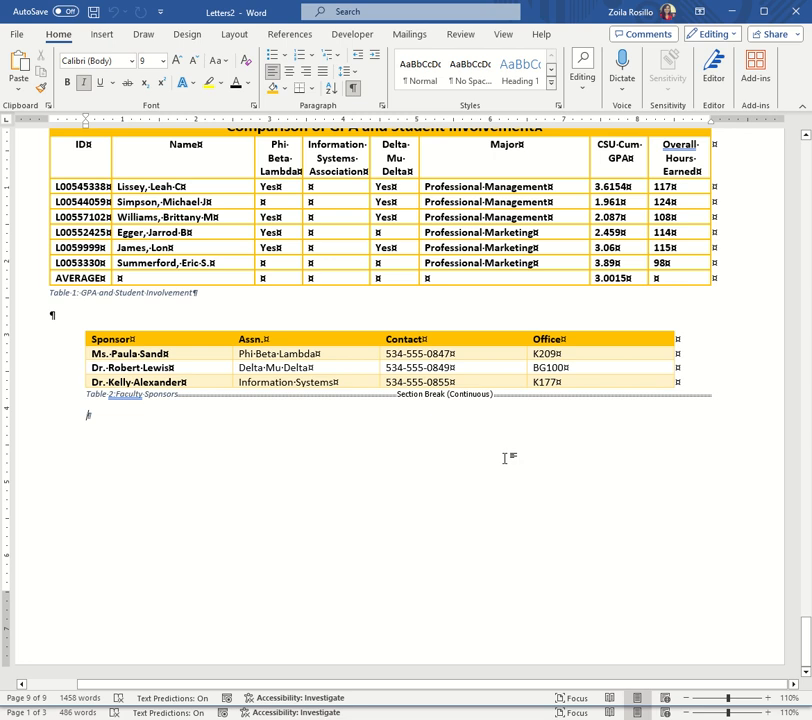
scroll(515, 475, "up", 5)
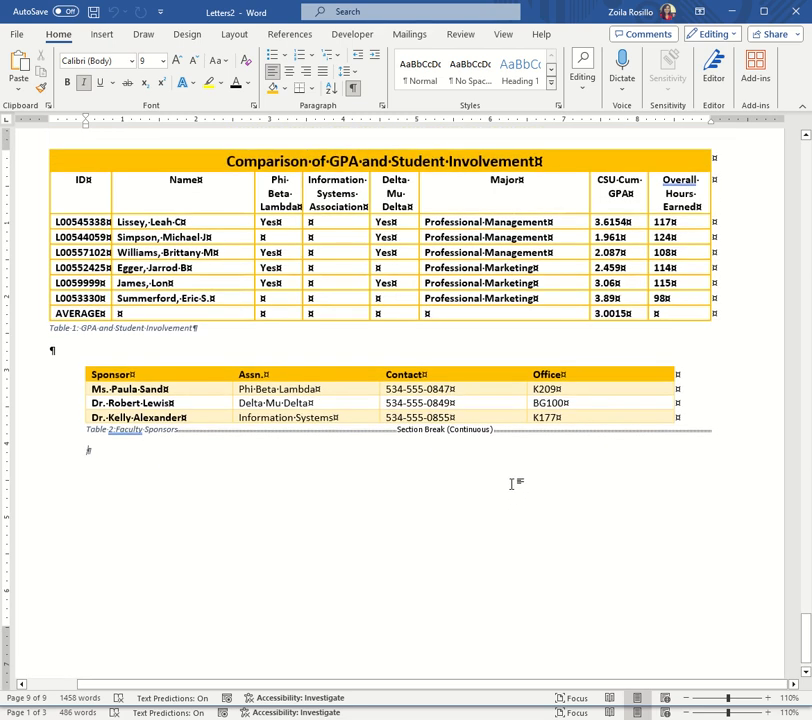
scroll(510, 487, "up", 3)
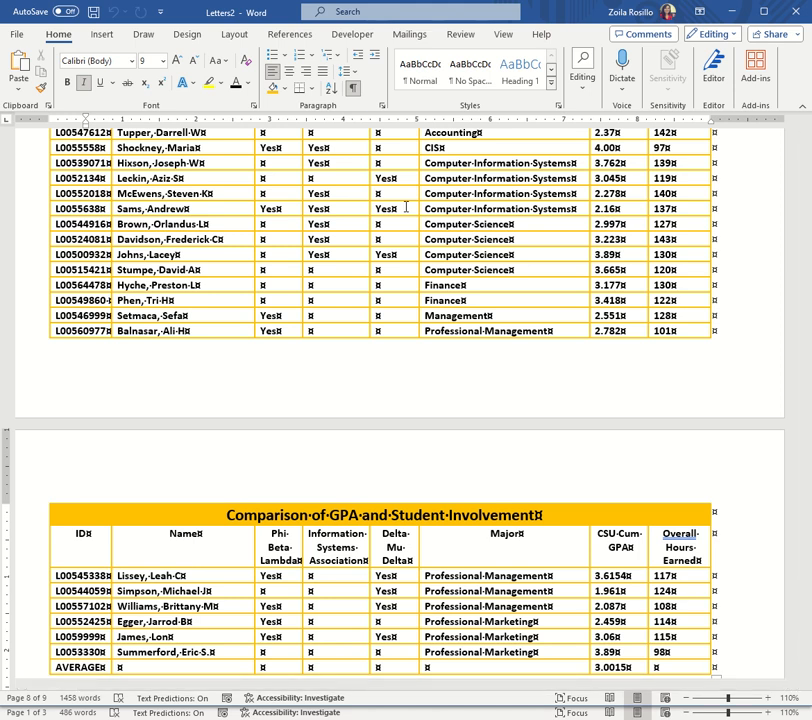
scroll(440, 306, "down", 1)
scroll(440, 306, "down", 1)
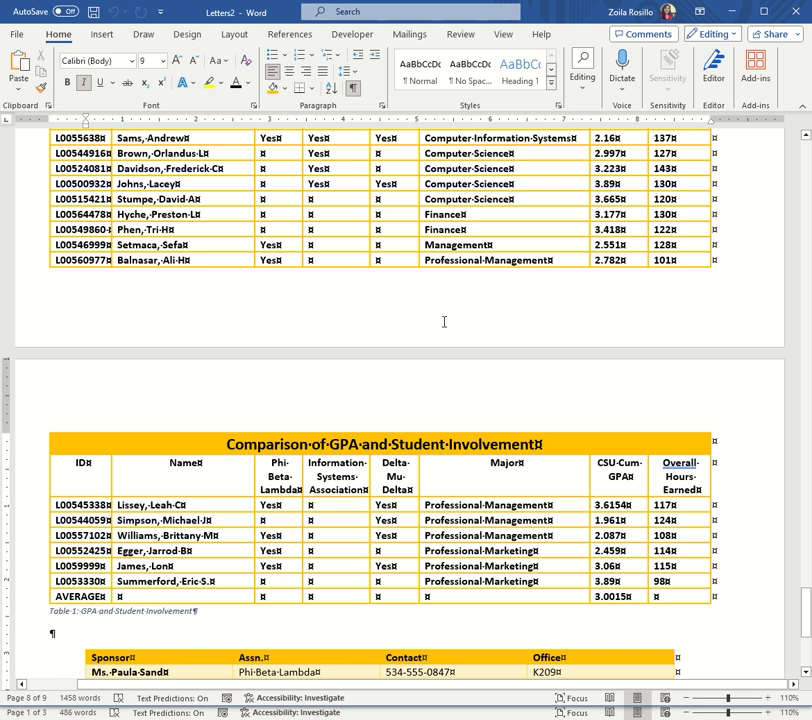
- Copy the entire merged document and paste it after the Table 2 caption at the end of the CumulativeAssessment_Academics document
left_click(418, 300)
scroll(428, 317, "up", 7)
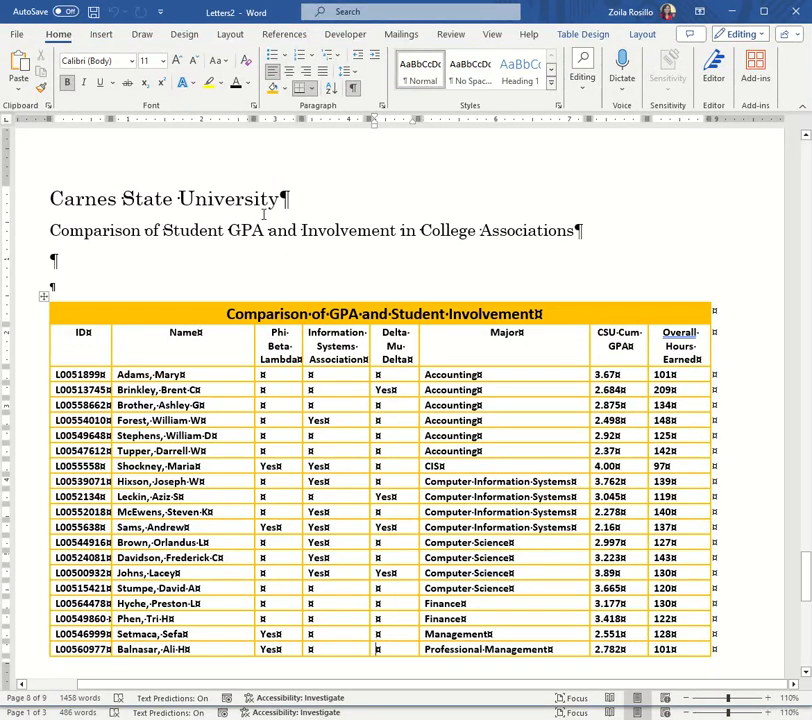
key("ctrl+a")
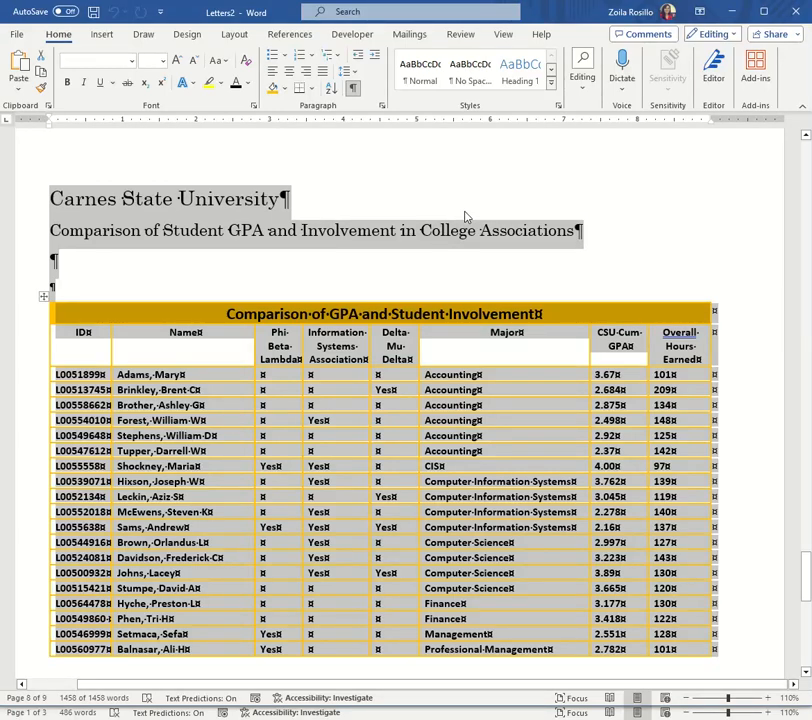
scroll(413, 362, "up", 3)
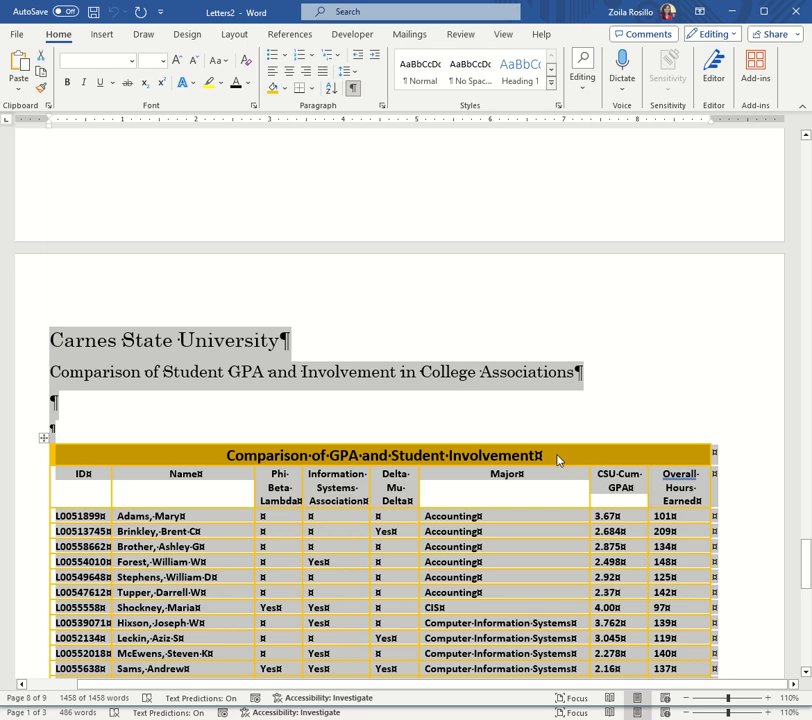
left_click(384, 715)
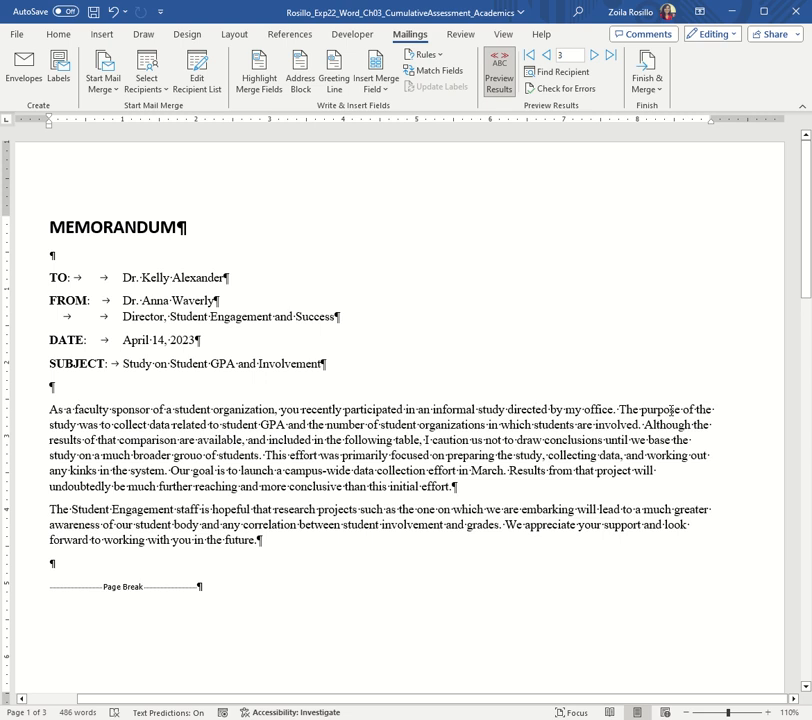
scroll(672, 410, "down", 20)
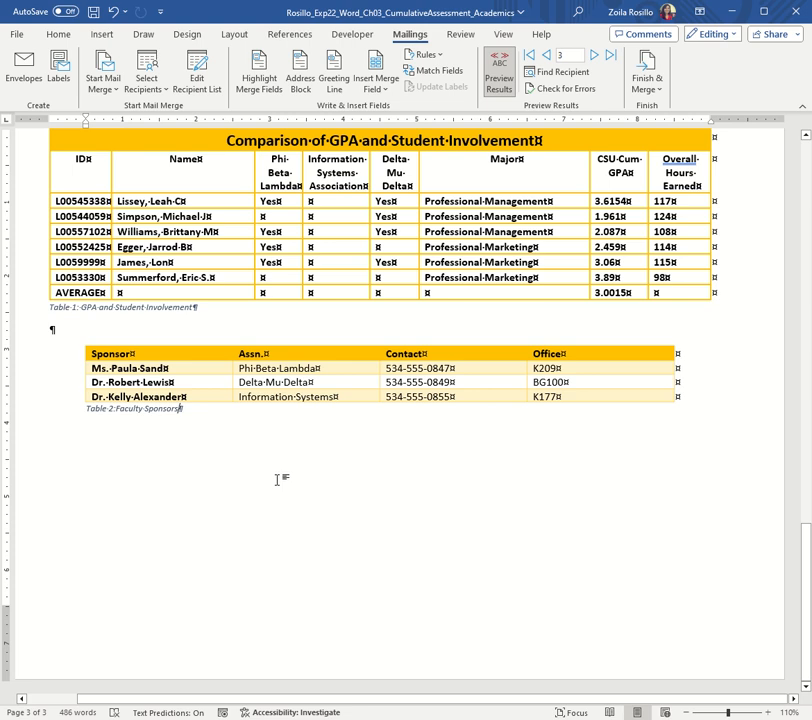
left_click(60, 35)
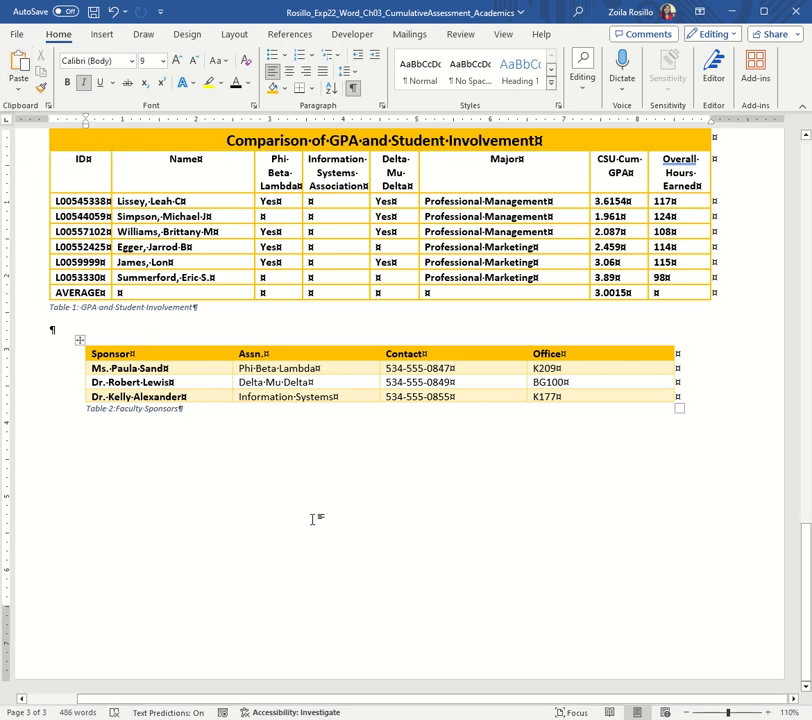
type("MEMORANDUM  TO:\tMs. Paula Sand FROM:\tDr. Anne Waverly \tDirector, Student Engagement and Success DATE:\tApril 14, 2023 SUBJECT:\tStudy on Student GPA and Involvement")
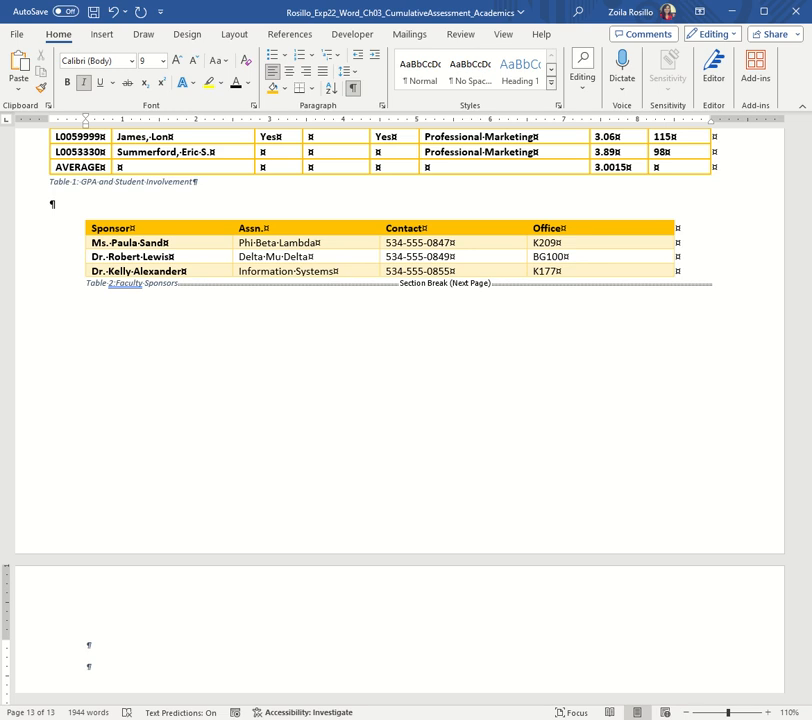
- Insert a page break after the first Table 2 caption on page 3, moving the pasted MEMORANDUM heading to a new page
scroll(379, 381, "up", 10)
scroll(408, 449, "up", 15)
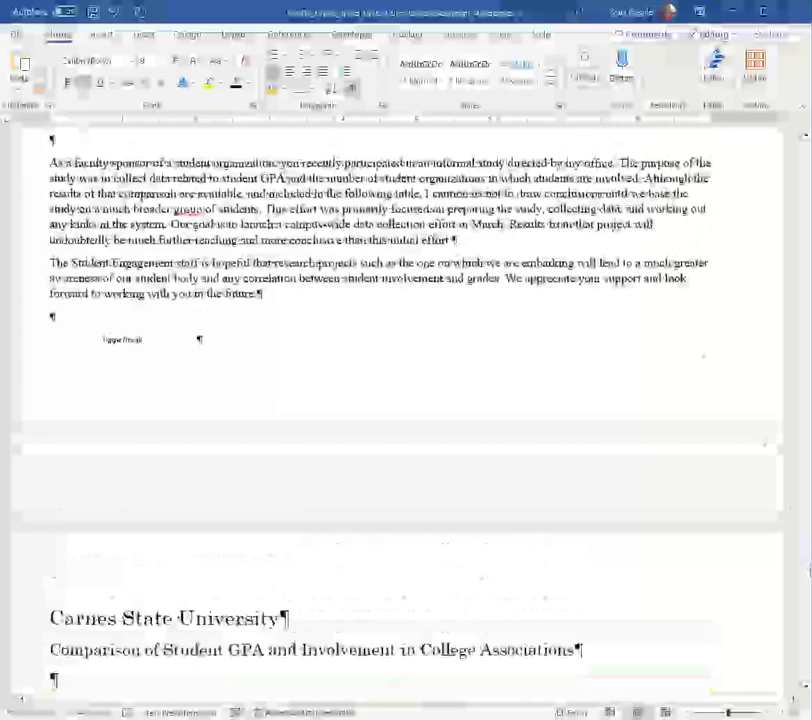
left_click_drag(808, 571, 797, 254)
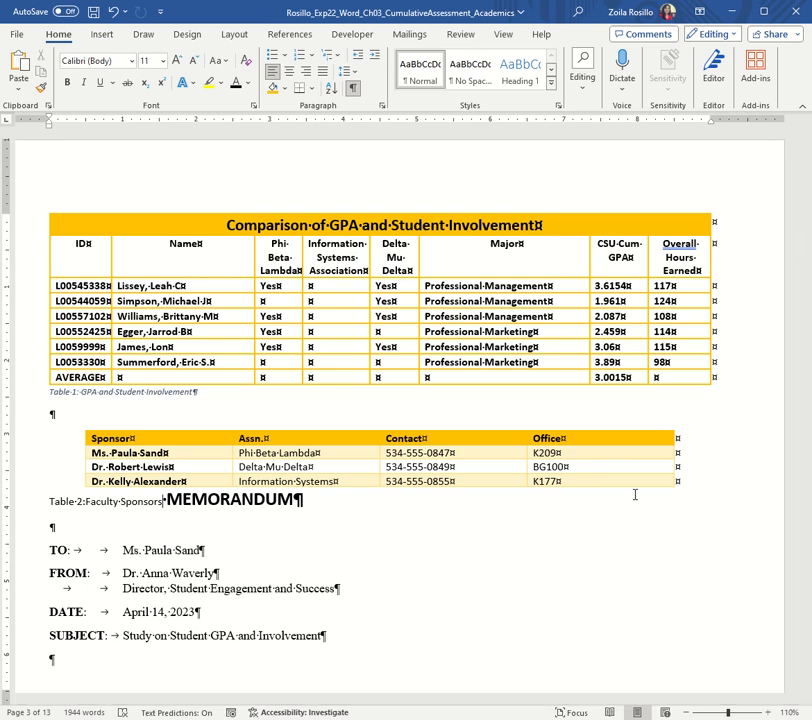
key("ctrl+Return")
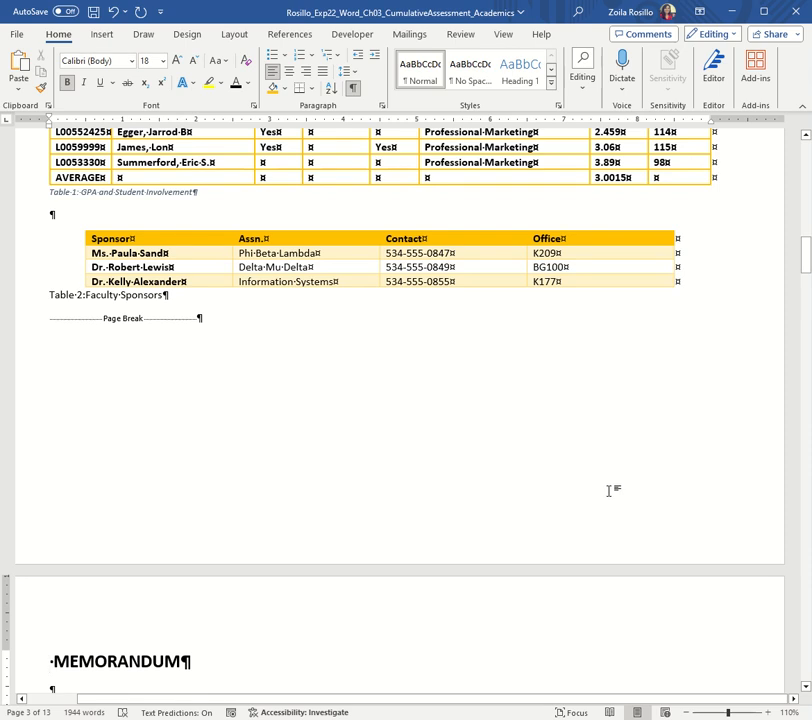
- Check the combined document from the inserted page break through the last page, including the section breaks between memos
scroll(506, 493, "down", 2)
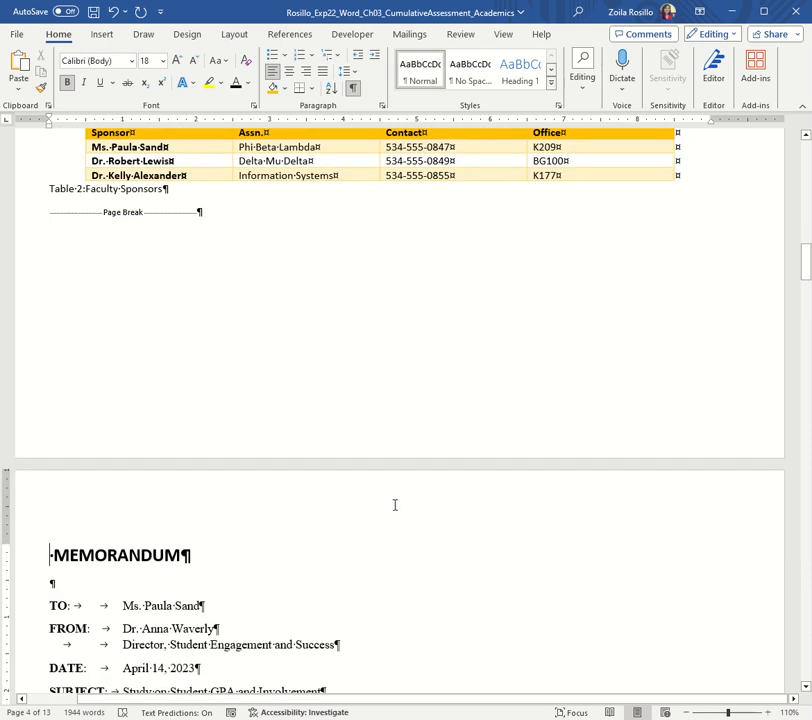
scroll(225, 290, "up", 2)
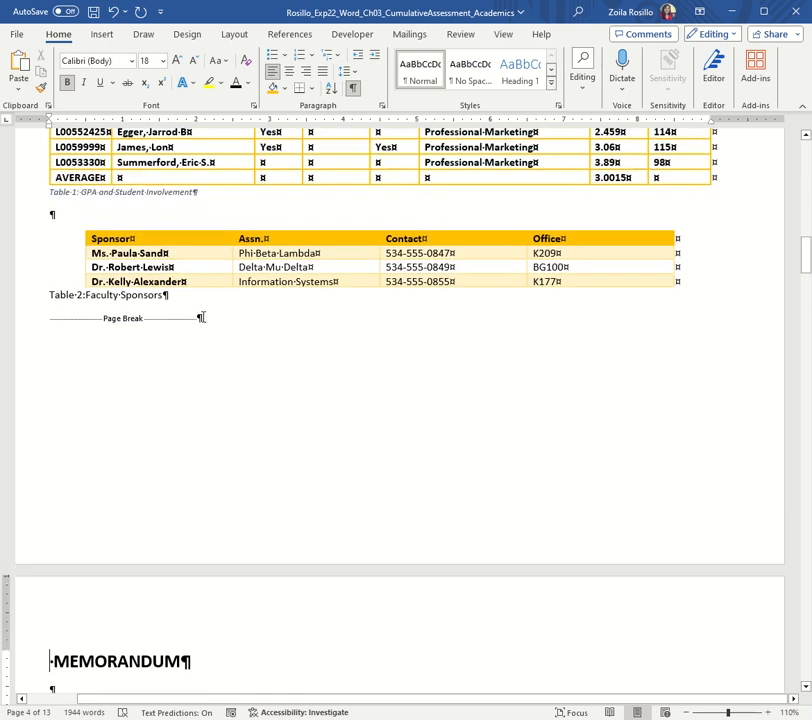
scroll(330, 455, "down", 1)
scroll(342, 474, "down", 15)
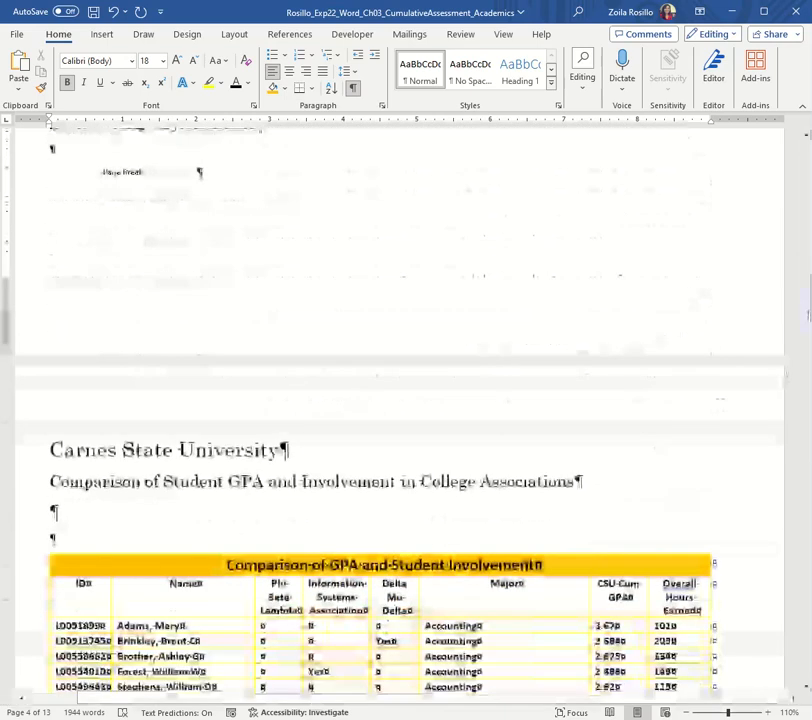
left_click_drag(807, 311, 797, 457)
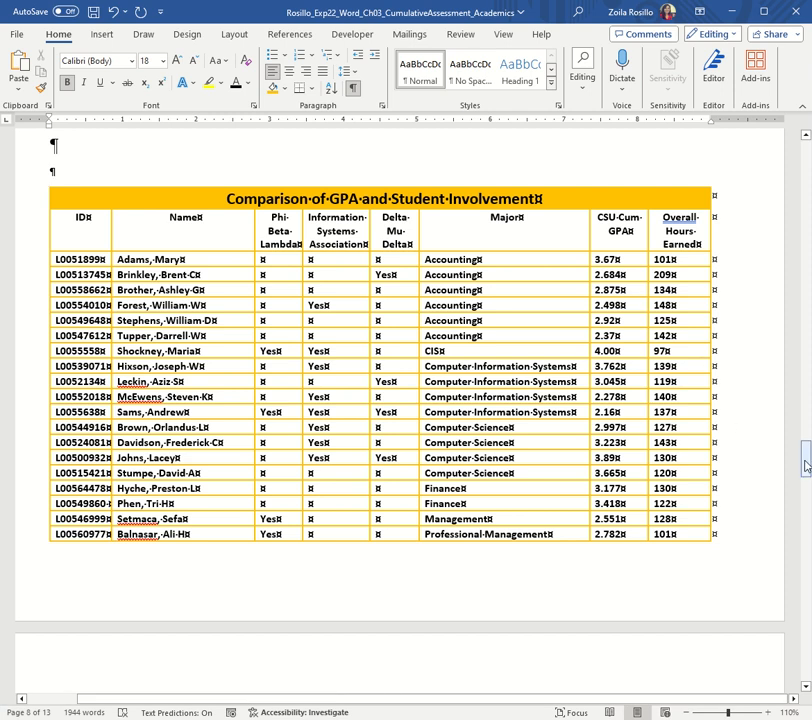
left_click_drag(806, 466, 798, 645)
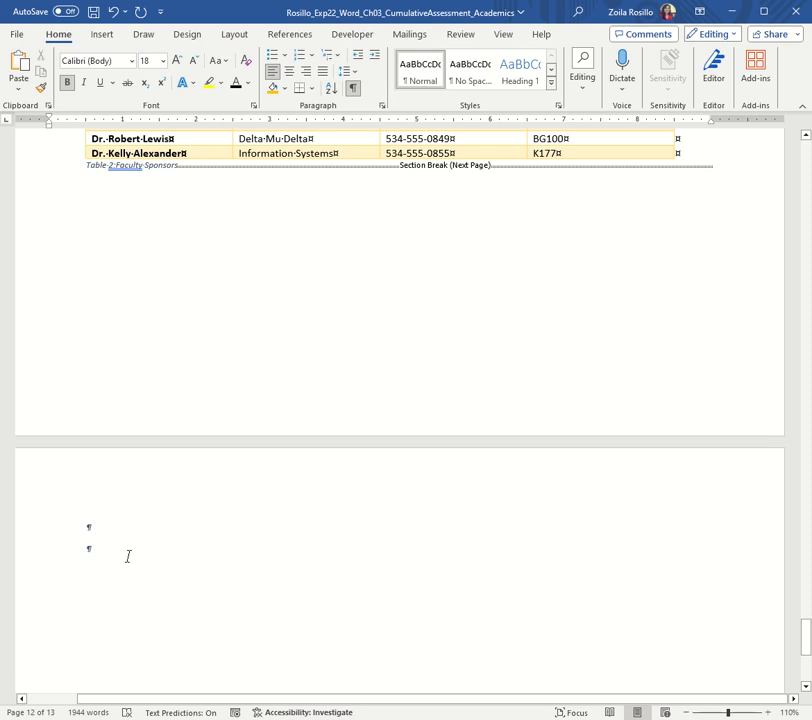
scroll(154, 549, "up", 1)
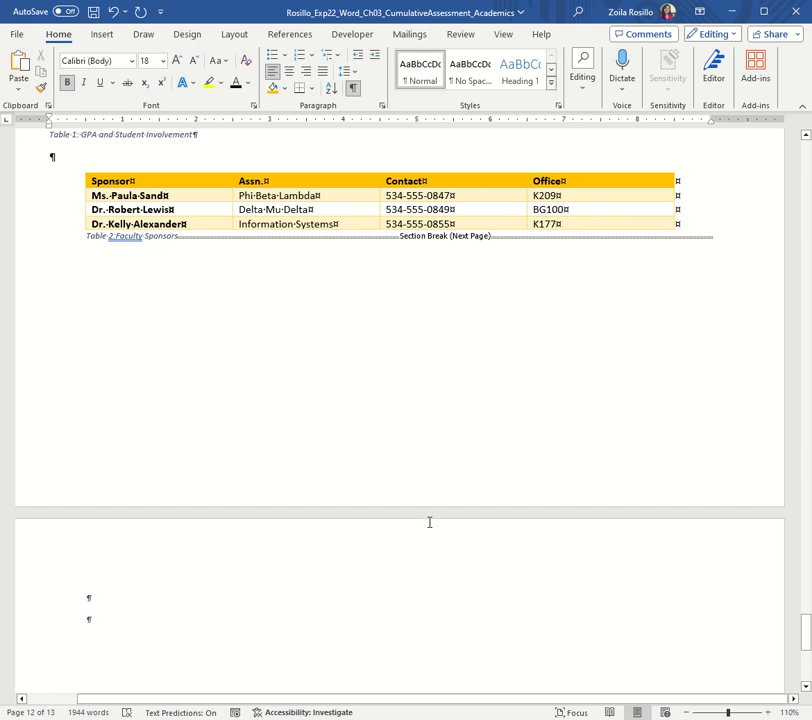
- Save the assessment document containing the original memo and the pasted merged memos
left_click(93, 15)
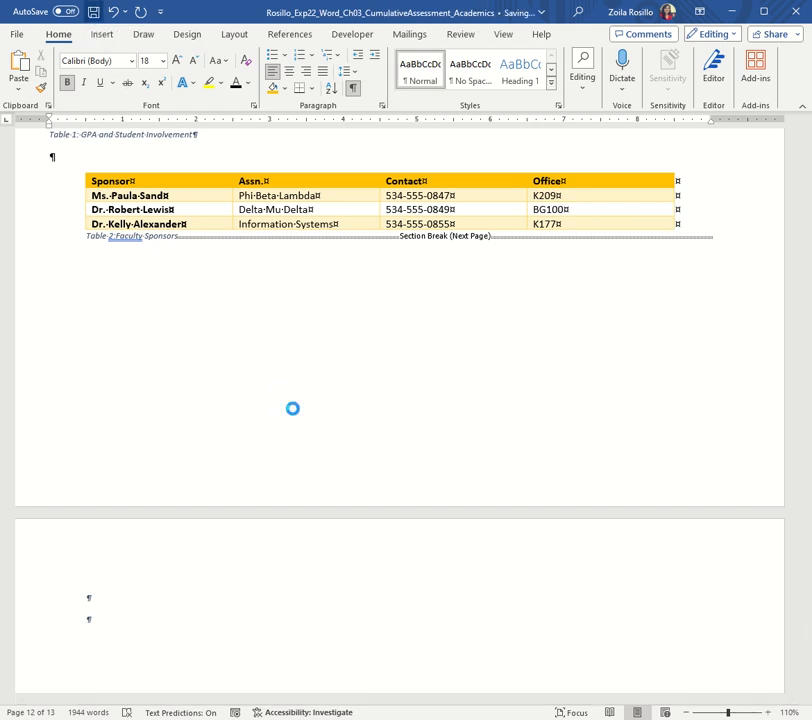
left_click(669, 405)
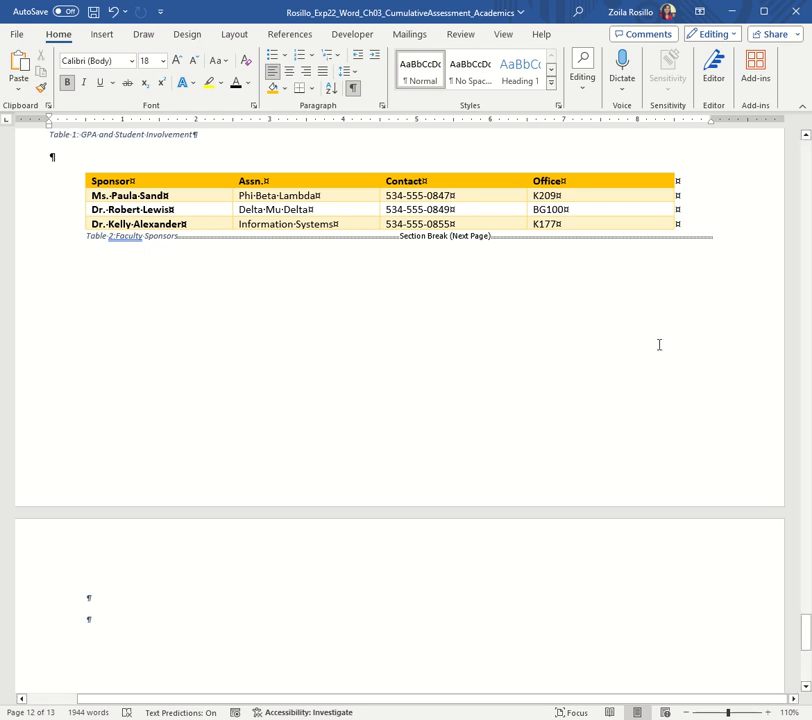
mouse_move(762, 2)
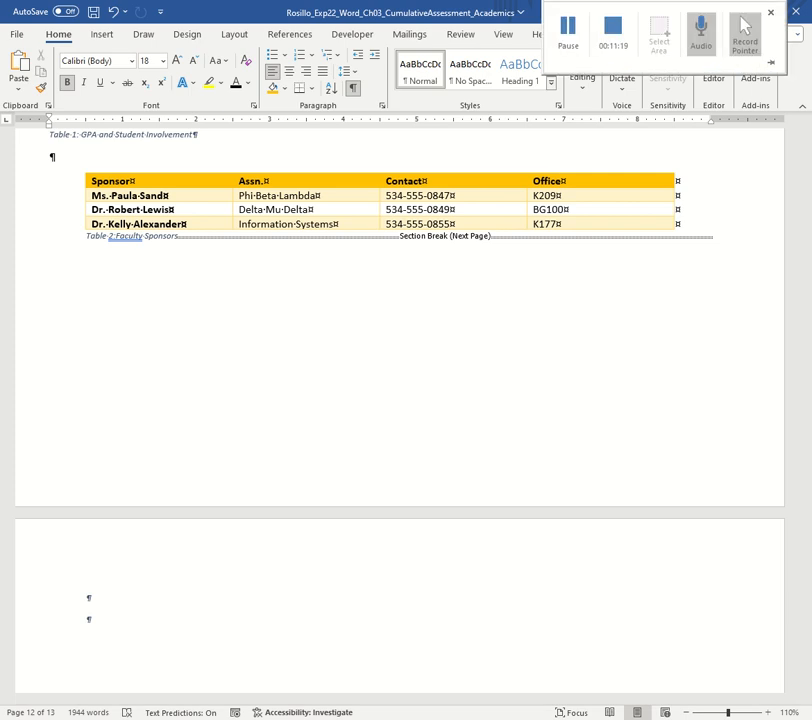